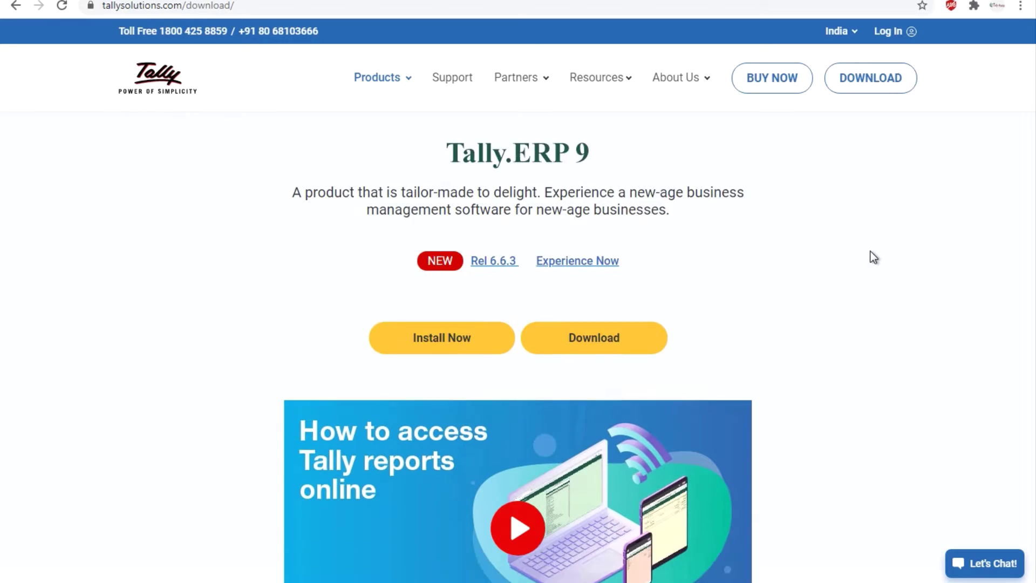
scroll(869, 257, down, 9)
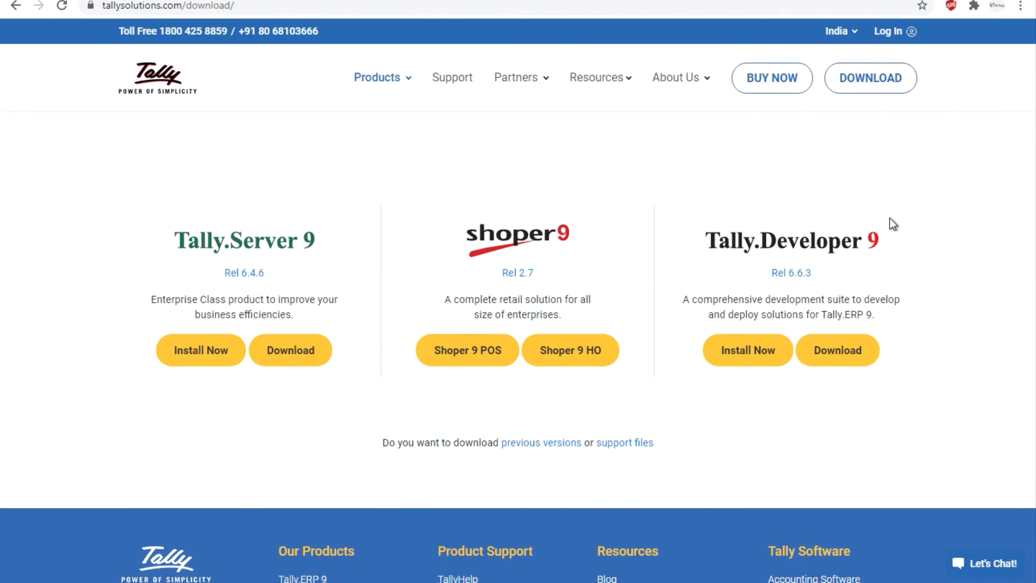
scroll(890, 218, up, 10)
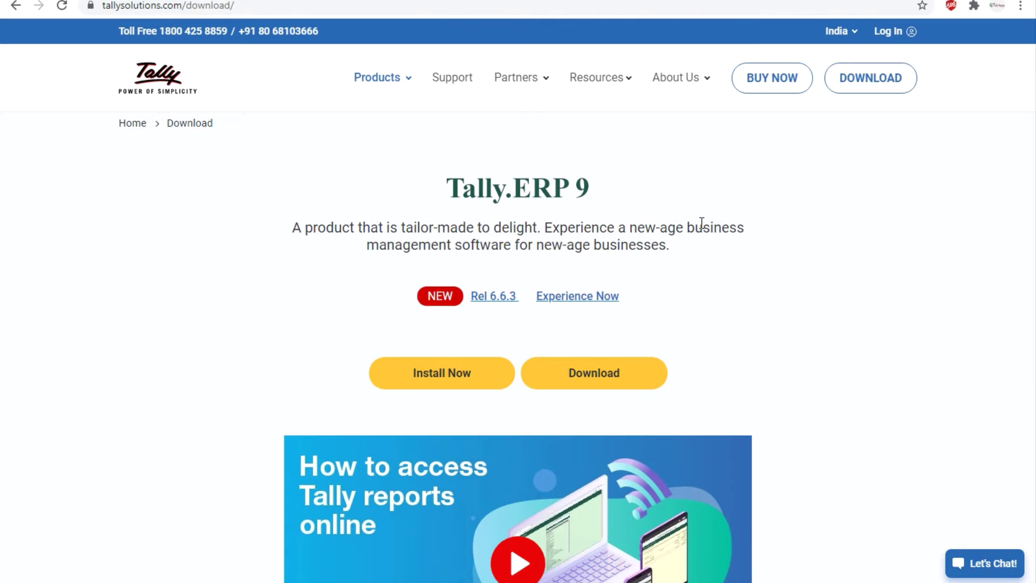
scroll(707, 226, down, 9)
scroll(290, 298, up, 1)
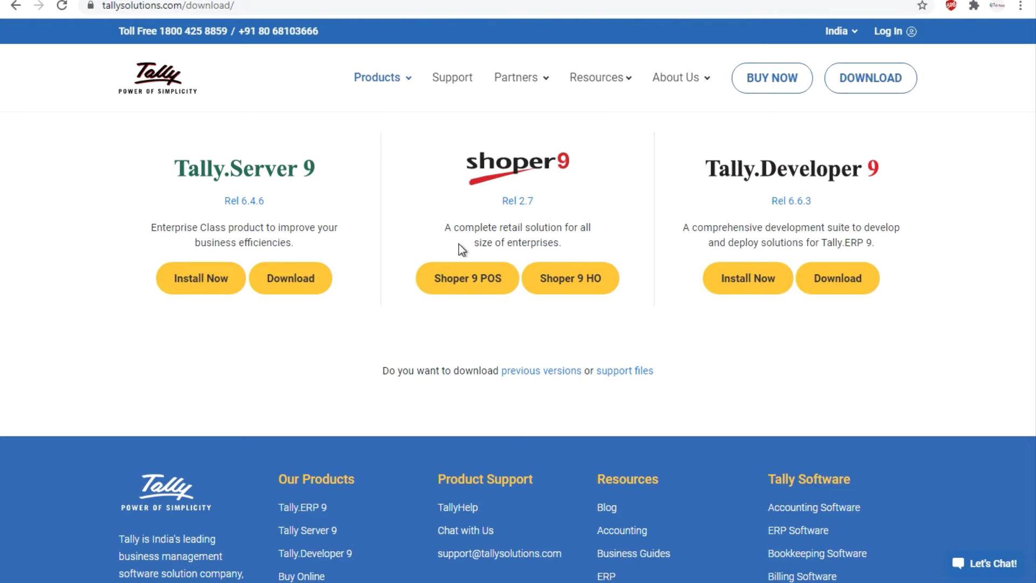
scroll(459, 244, up, 7)
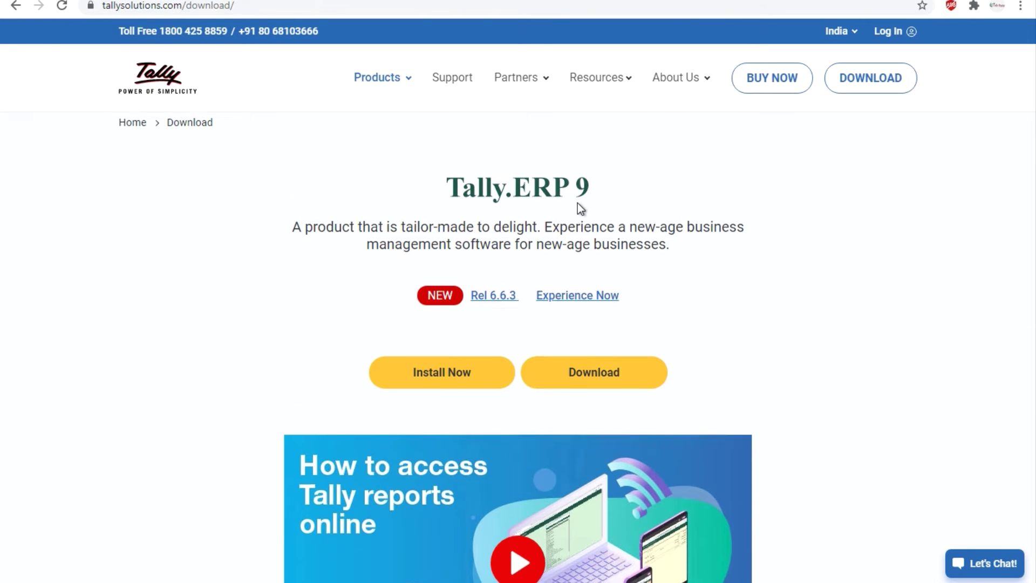
scroll(577, 204, down, 6)
scroll(373, 424, down, 1)
scroll(368, 419, down, 3)
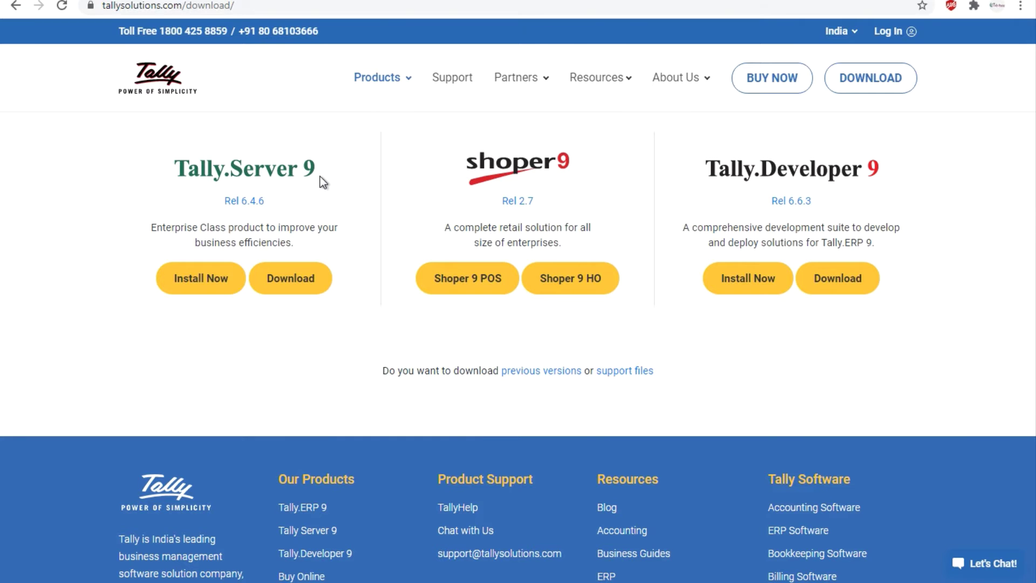
scroll(320, 177, up, 10)
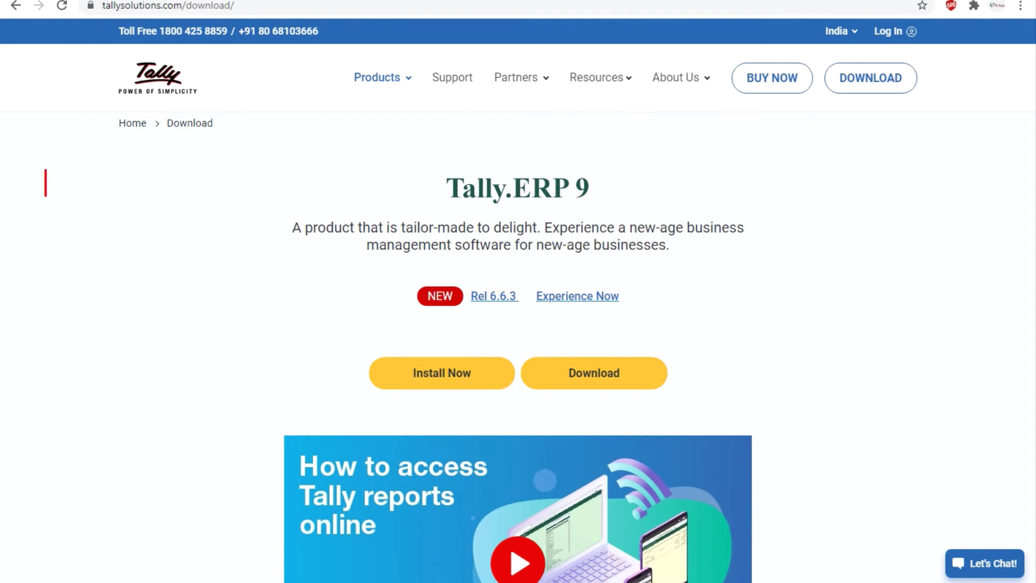
click(45, 182)
text(Single user)
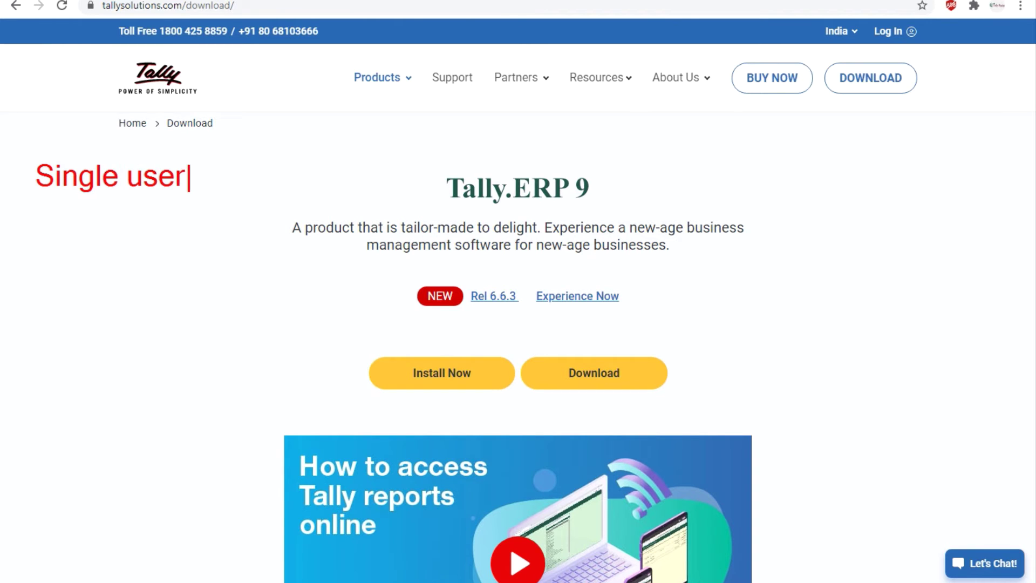
key(Return)
text(Multi user)
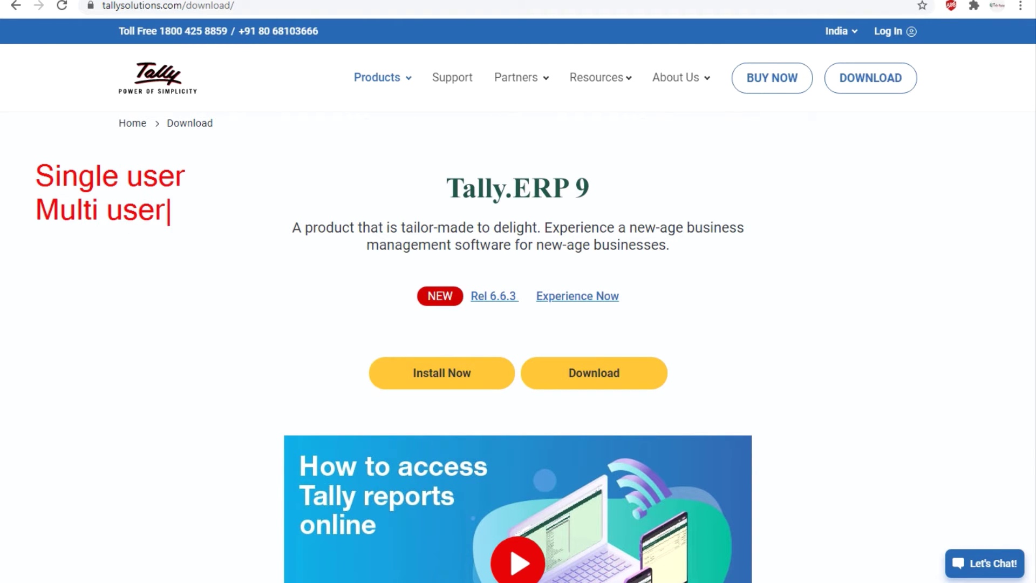
text( - 10)
key(Escape)
scroll(166, 249, down, 3)
scroll(166, 249, down, 7)
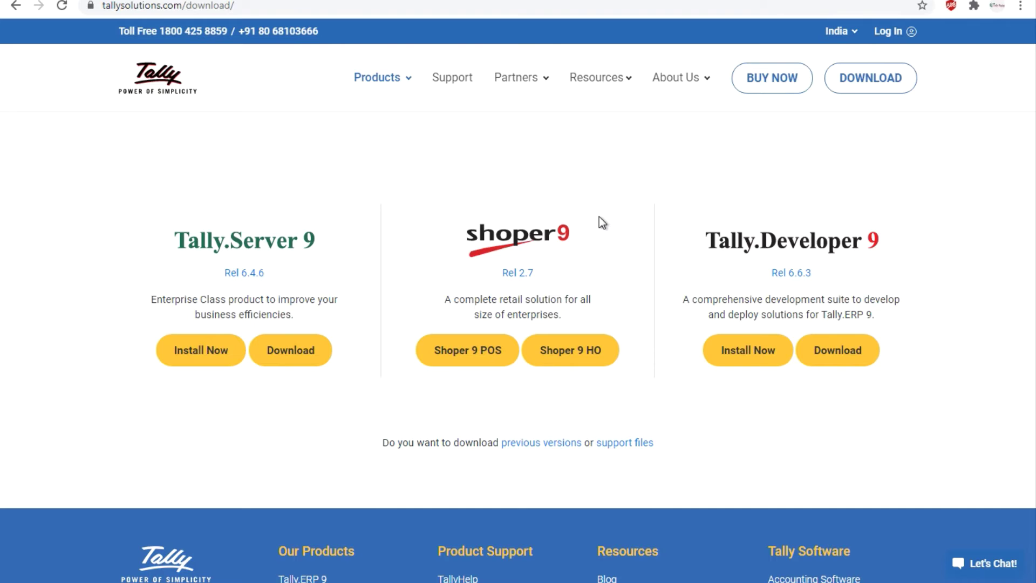
key(ctrl+2)
text(tFeatures)
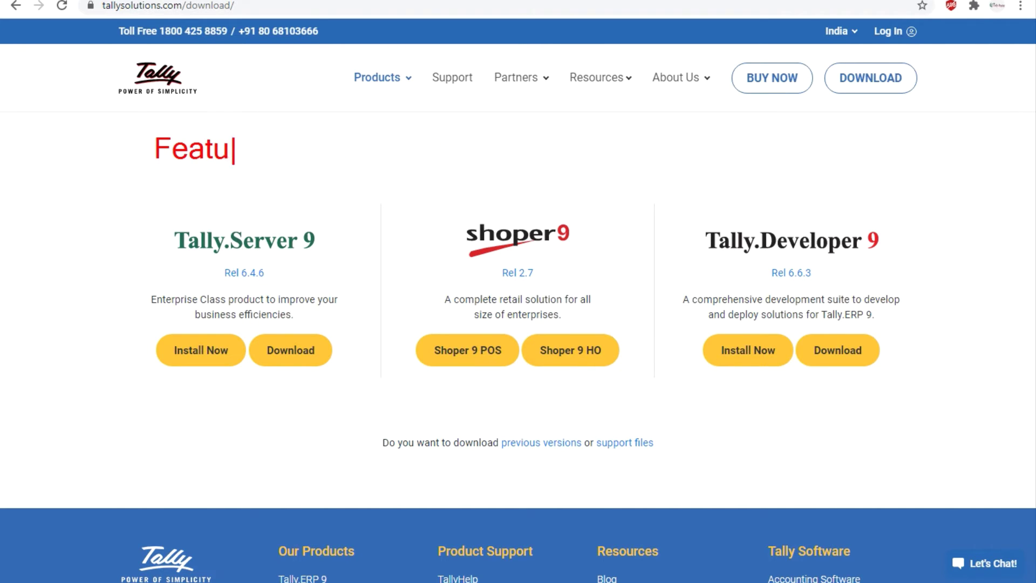
text( customization -tdl)
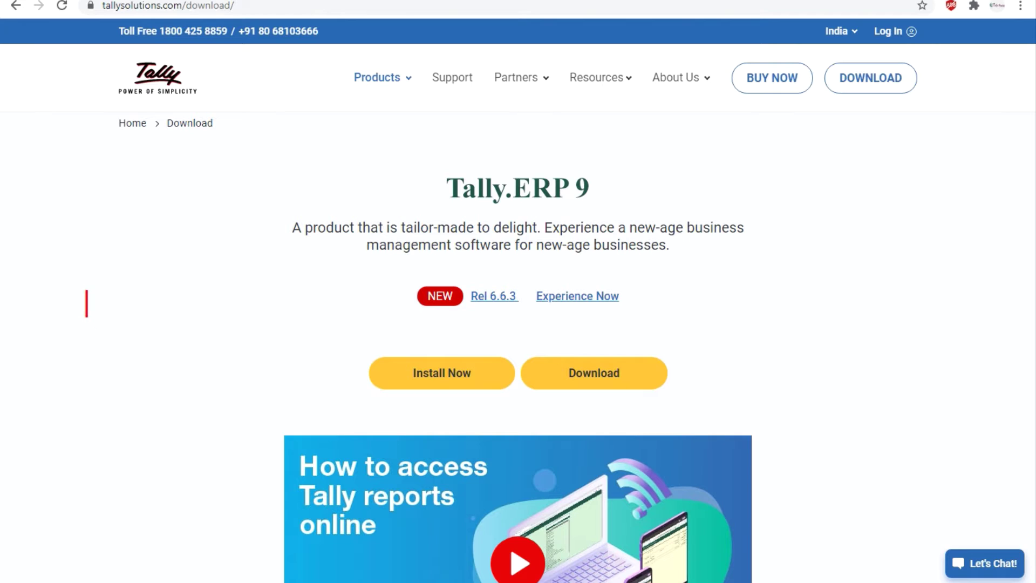
Note Install Now as 'Light installer / Online run' and start the 'Full software' note
text(Light ins)
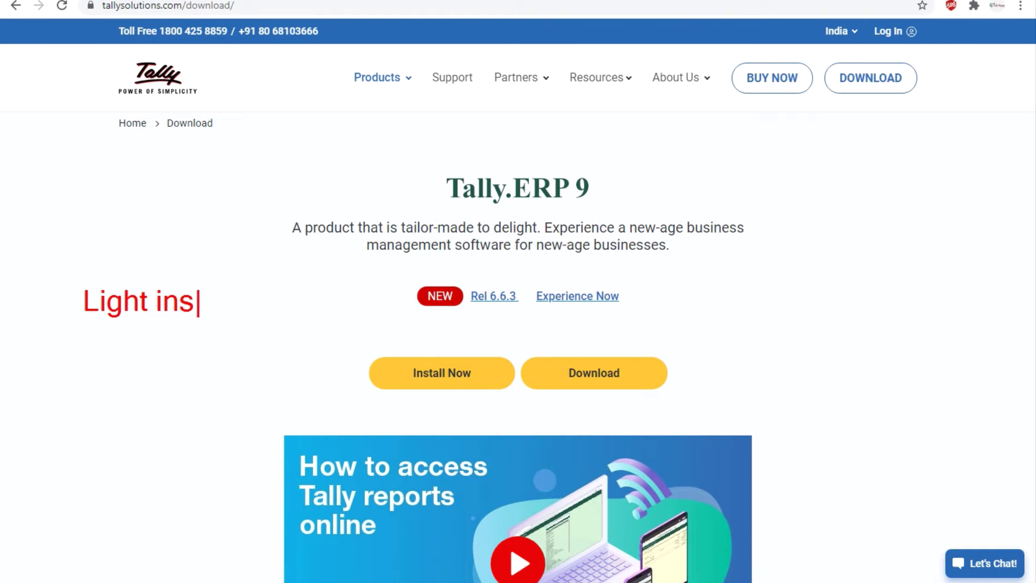
text(taller)
key(Return)
text(Online re)
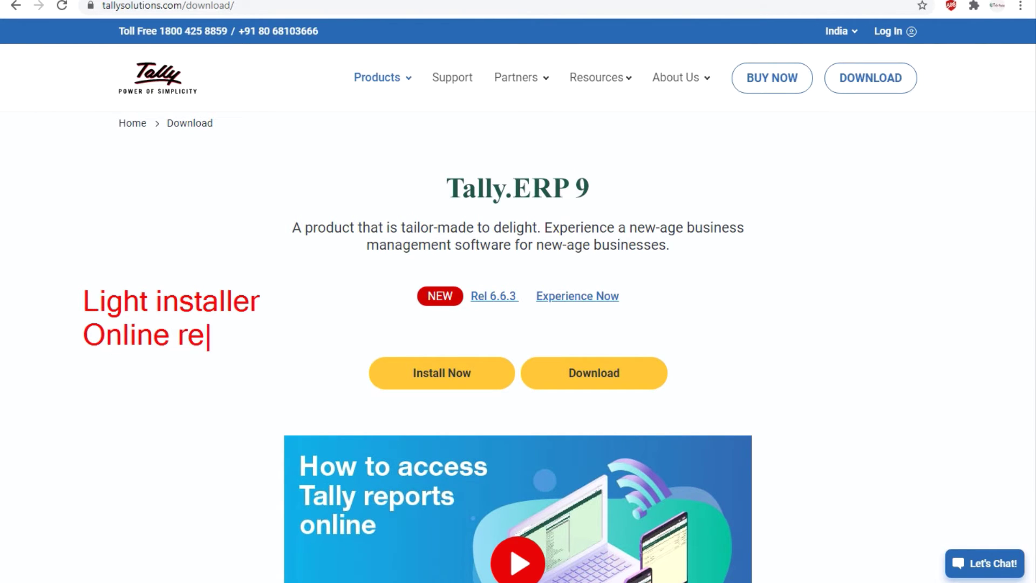
key(BackSpace)
text(un)
text(Full software)
Add 'Offline run' under Full software, clear all red notes, and reveal the desktop
key(Return)
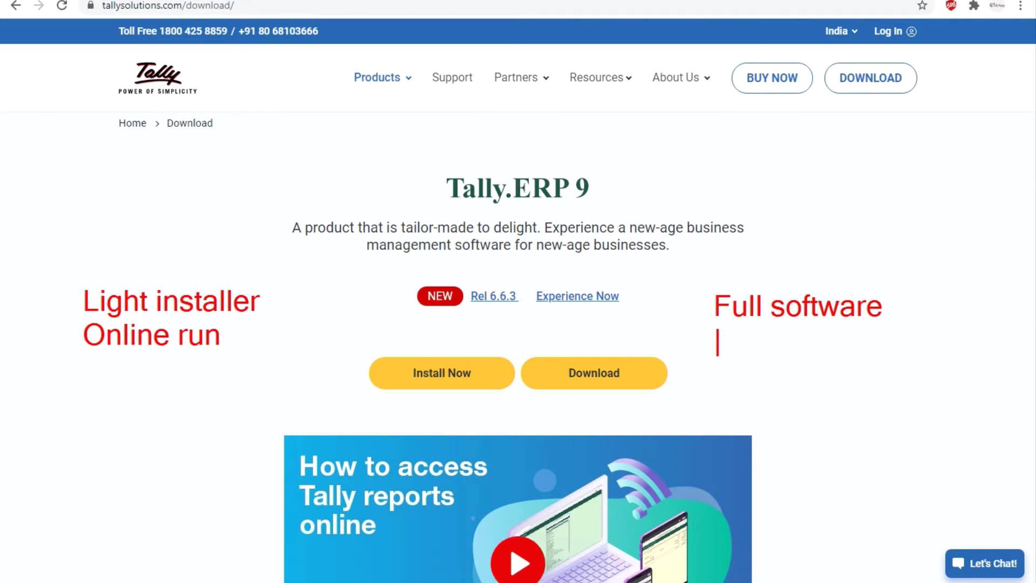
text(Offline run)
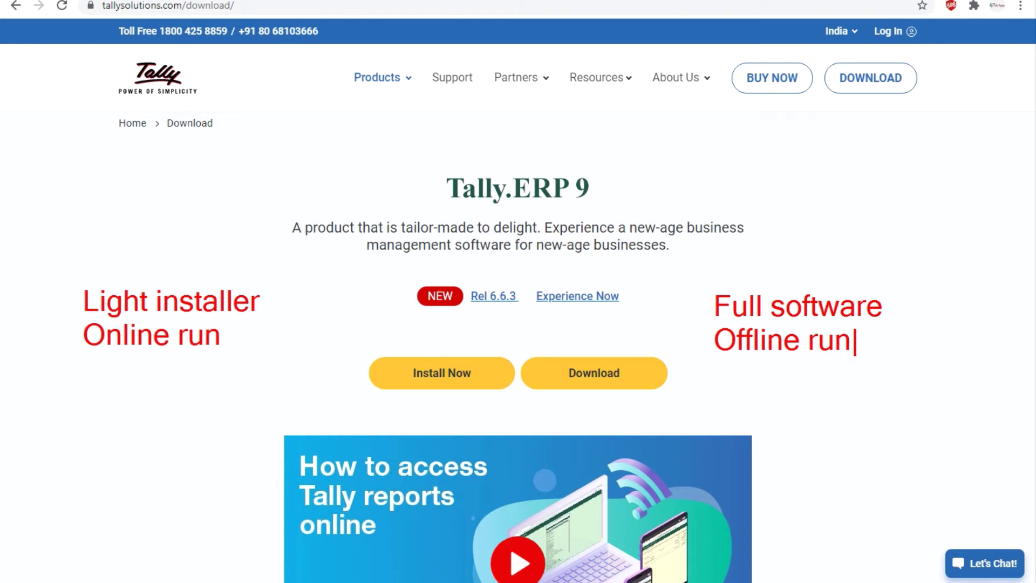
key(Escape)
key(Escape)
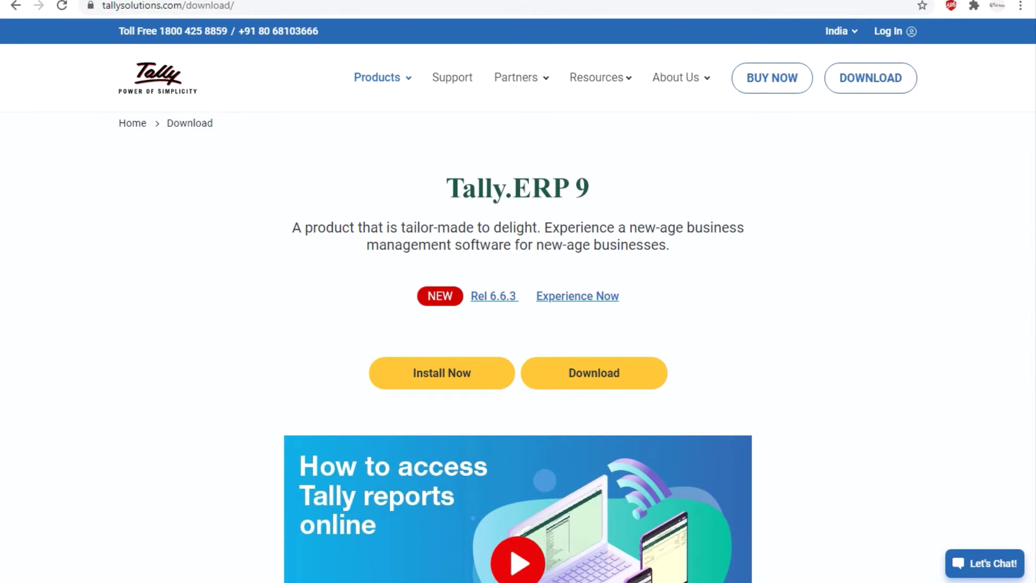
key(super+d)
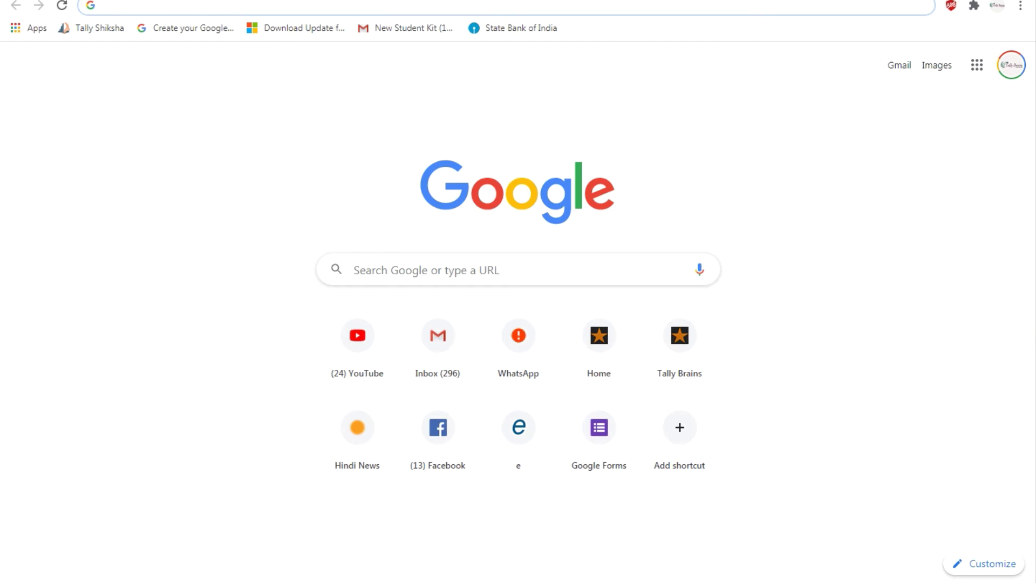
Search 'tally download', open the Download Tally.ERP 9 result, then go back to the tallybrains.com tab
text(tally )
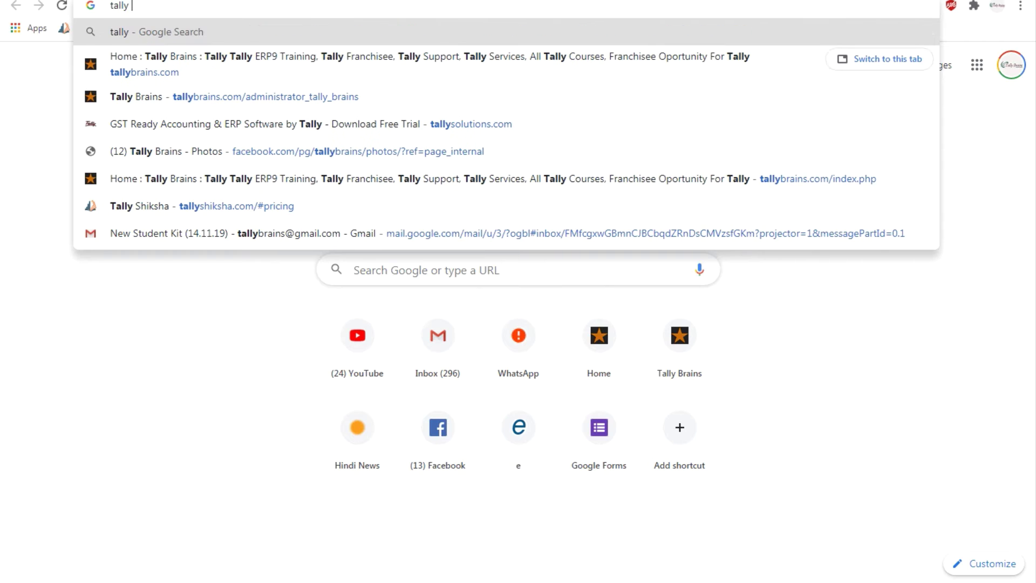
text(download)
key(Return)
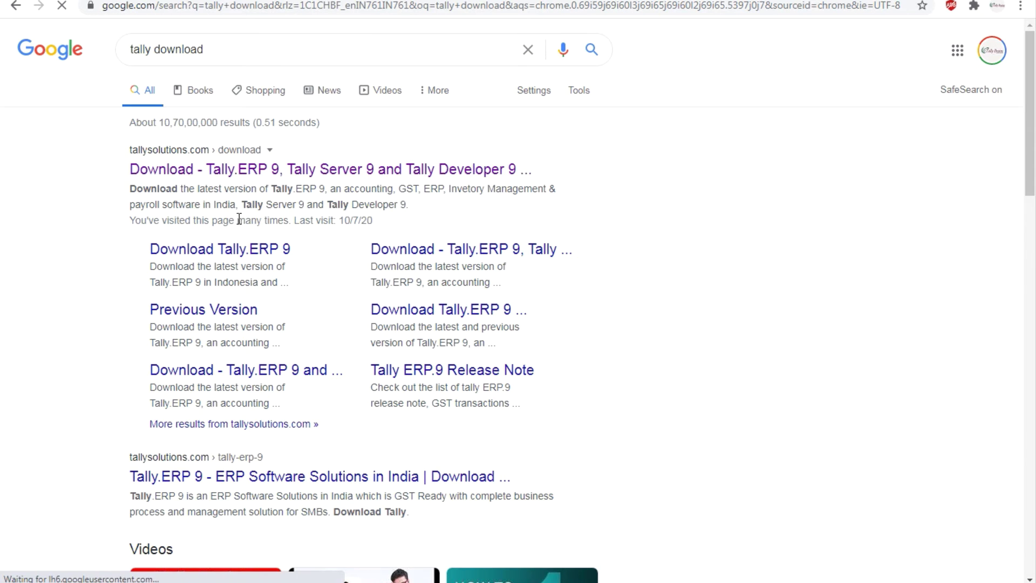
click(241, 245)
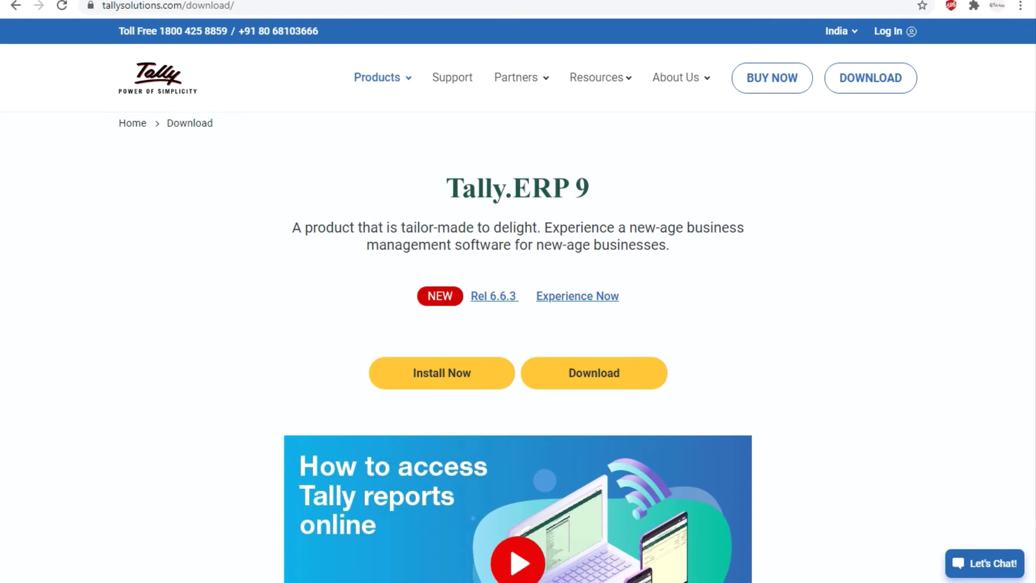
click(516, 2)
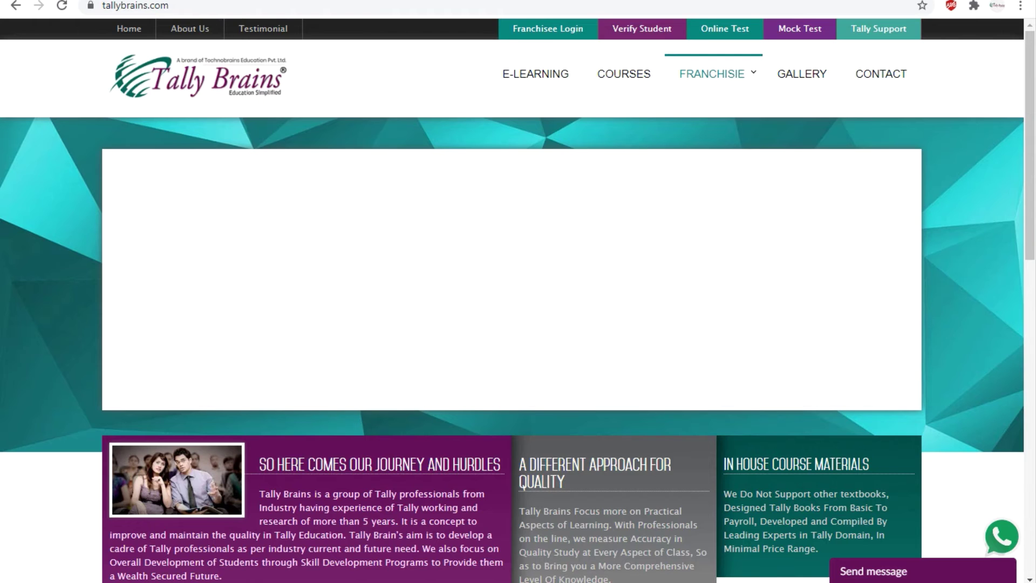
Launch Tally.ERP 9 from its desktop shortcut to reach the Startup licensing screen
double_click(82, 301)
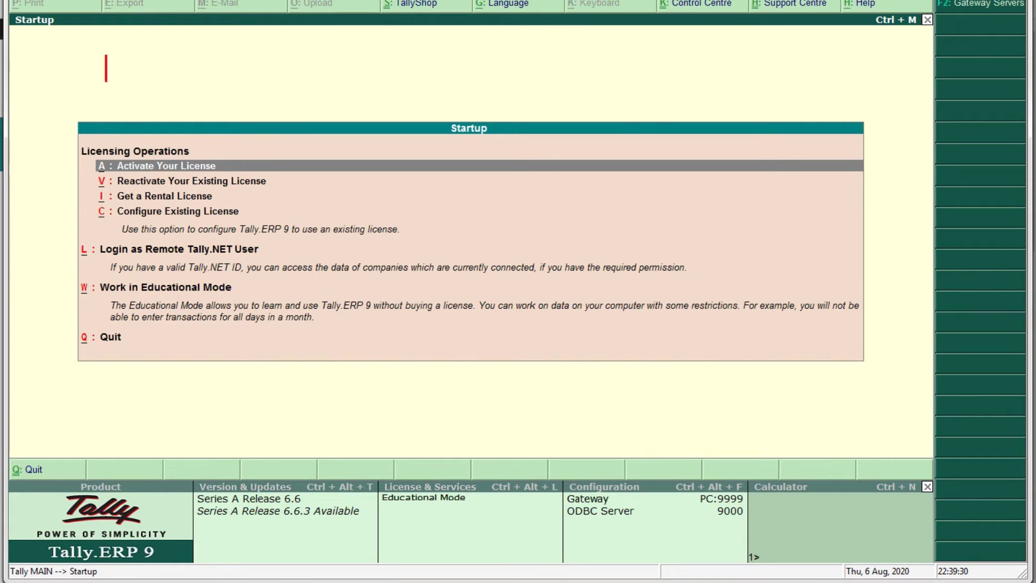
Write the red note 'Alt - Single line and Ctrl - Double line' on the Startup screen
text(Alt - Single line and Ctrl - Double line)
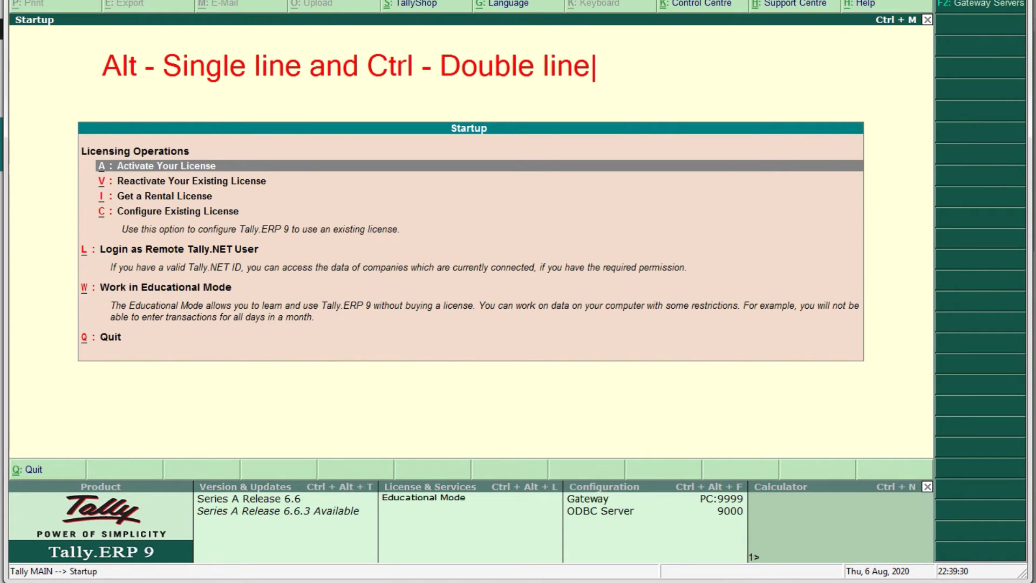
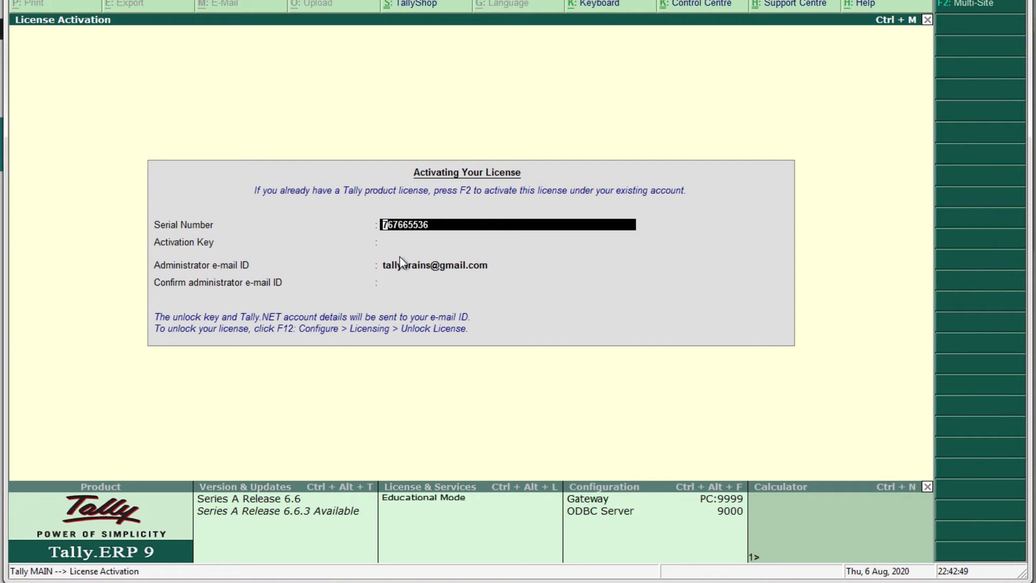
Enter the activation key and confirm the administrator e-mail to submit activation, which fails with Error 6202
key(Return)
text(23456789)
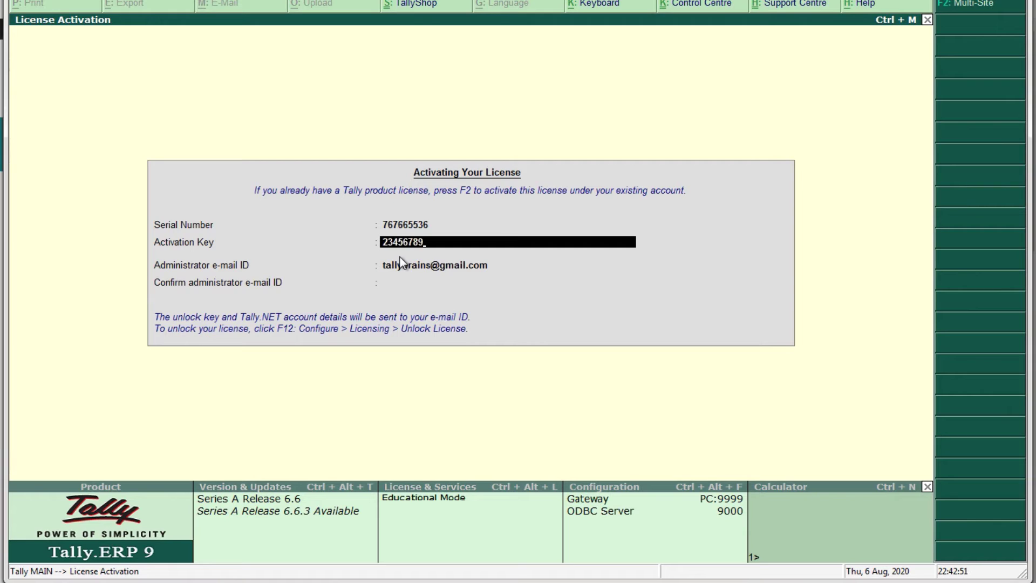
key(Return)
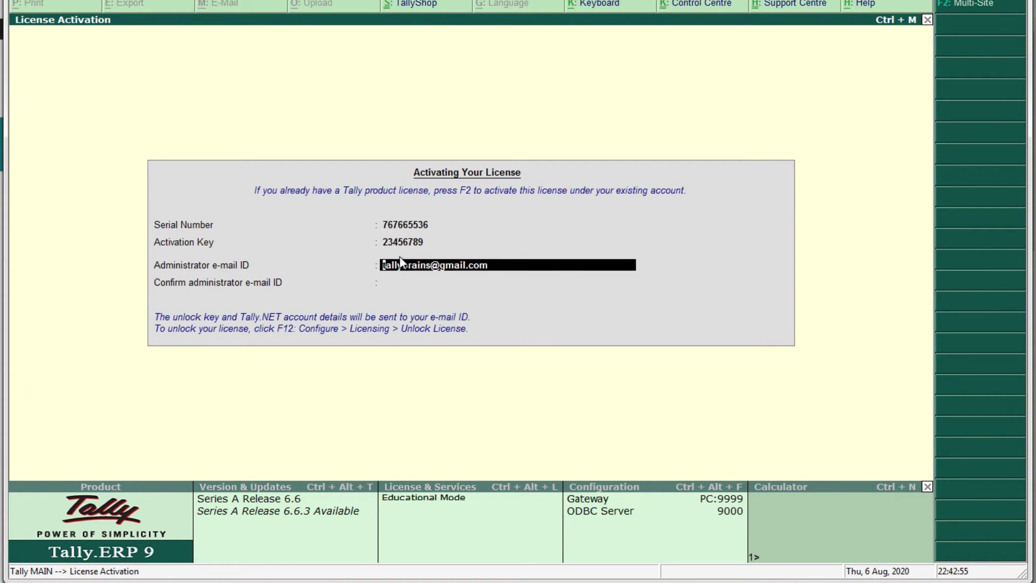
key(Return)
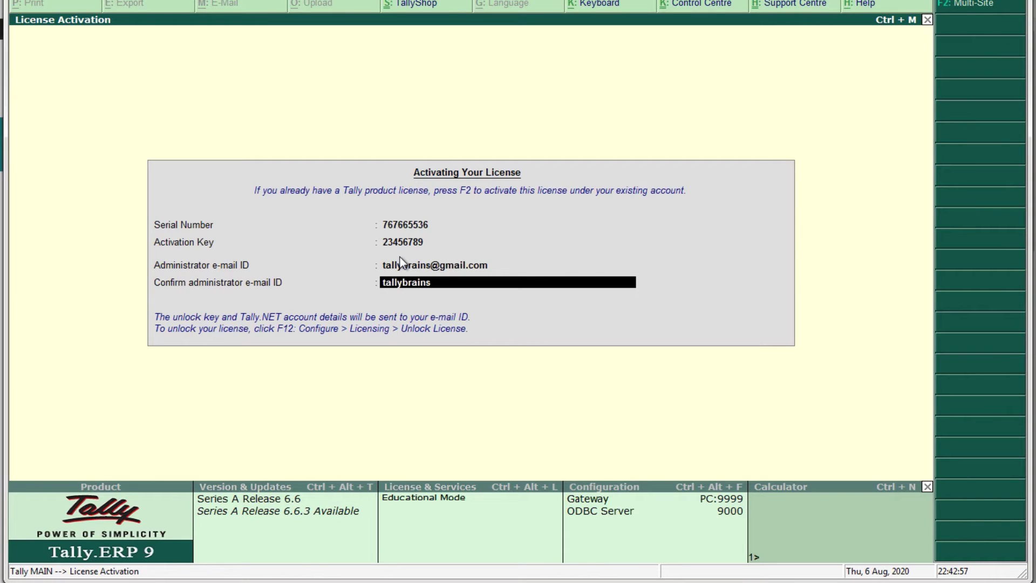
key(Return)
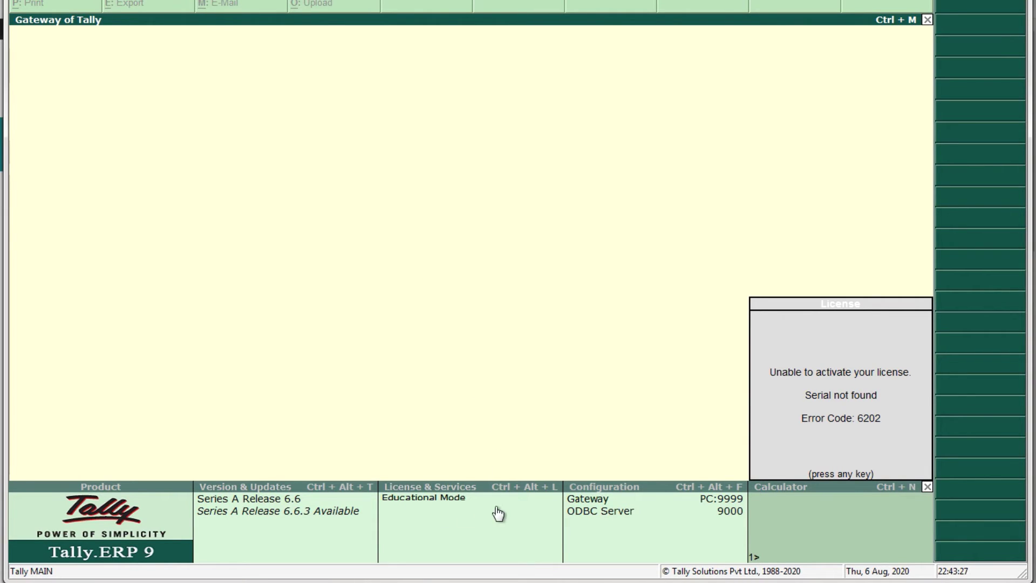
Dismiss the activation error and start Reactivate Your Existing License with the administrator e-mail entered
click(422, 506)
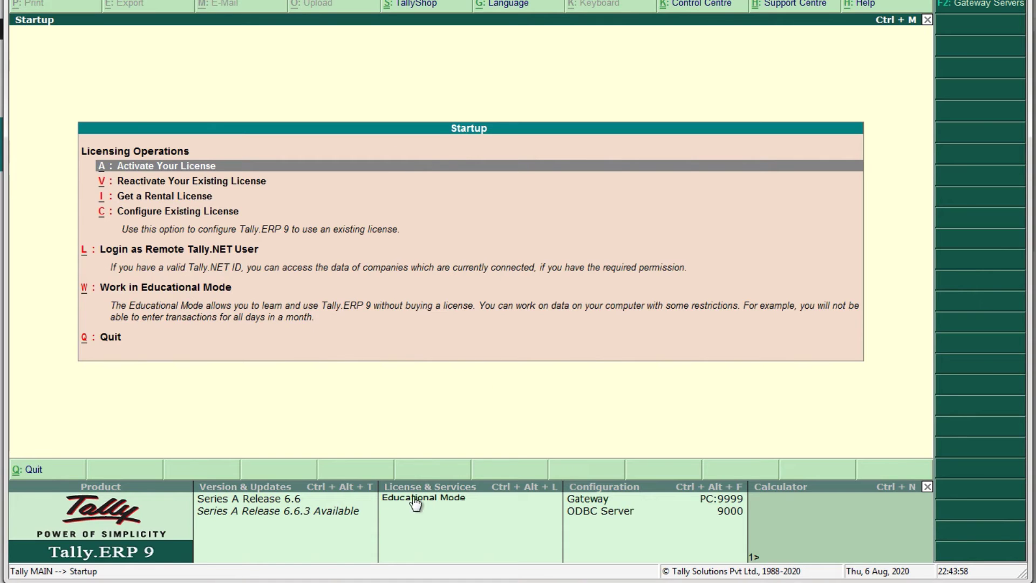
key(Down)
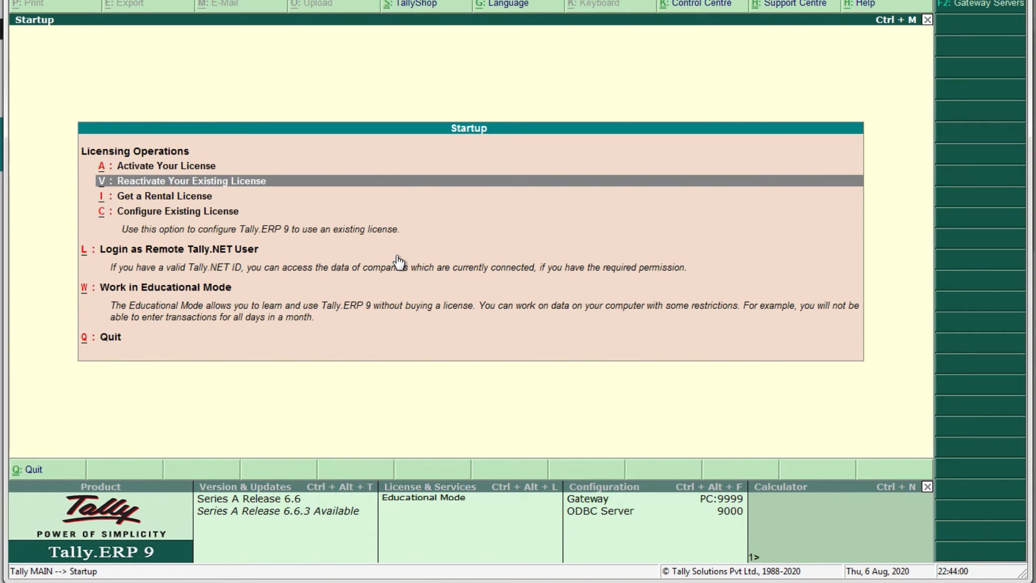
key(Return)
key(Return)
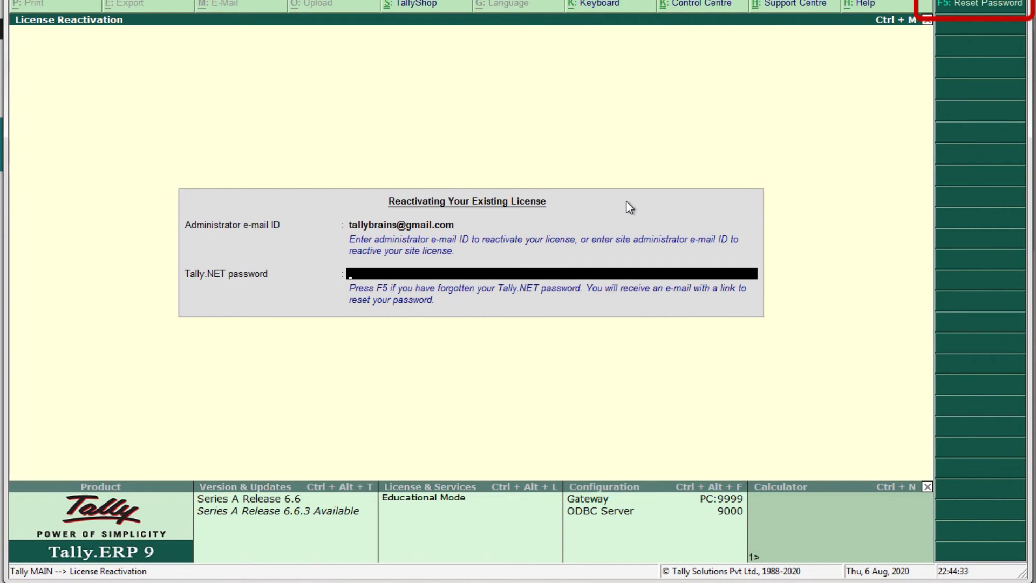
Request a Tally.NET password reset for the administrator e-mail, dismiss the invalid-ID error, and return to reactivation
key(F5)
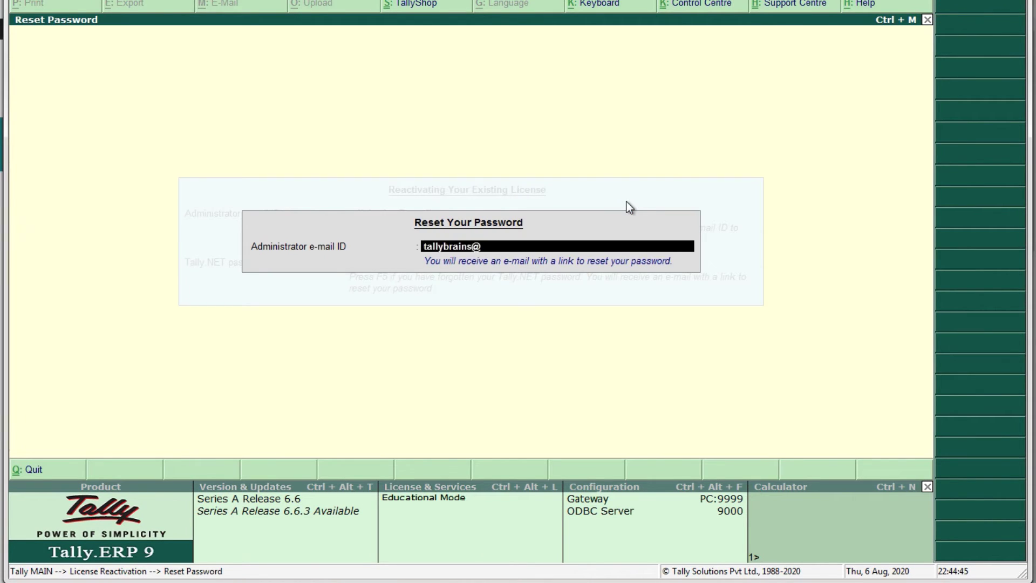
key(Return)
key(Return)
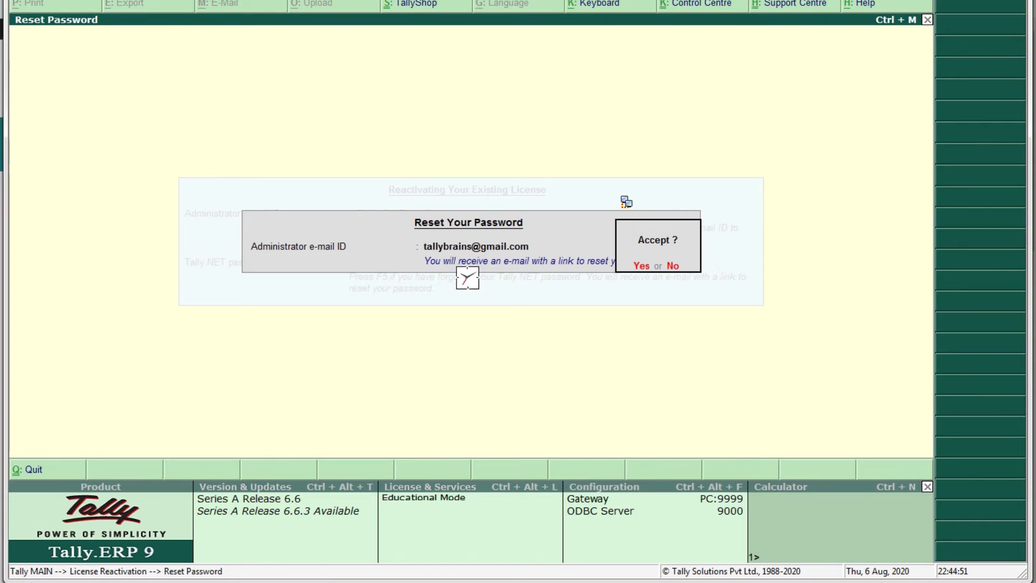
key(Return)
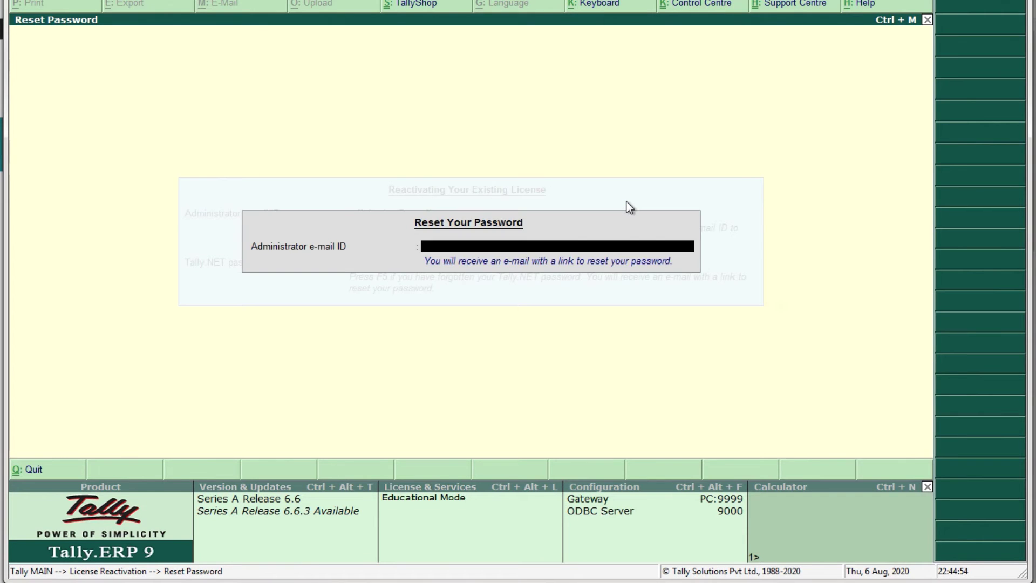
key(Escape)
key(Return)
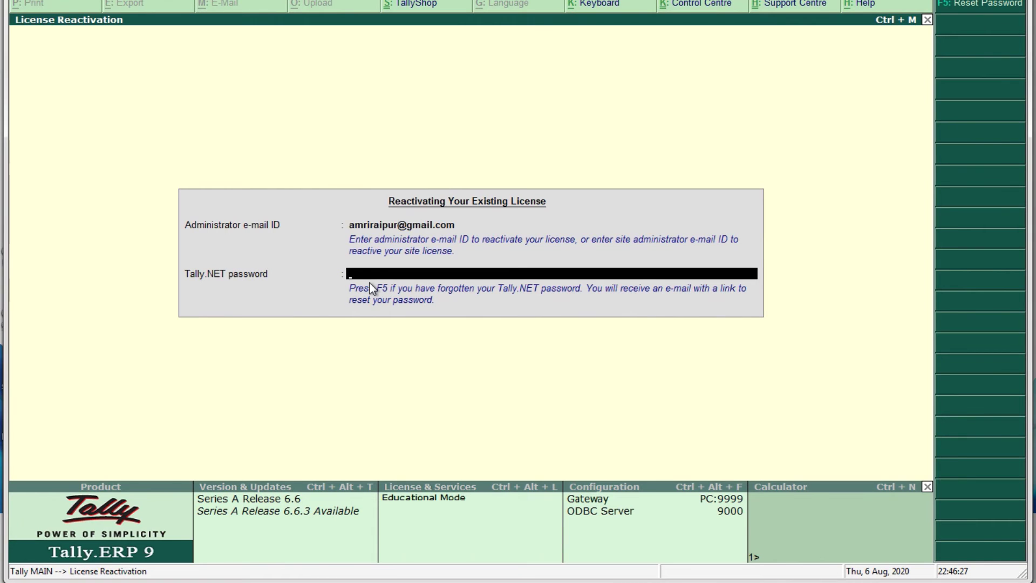
Open the Get a Rental License form and enter the e-mail and its confirmation
key(Escape)
key(Down)
key(Down)
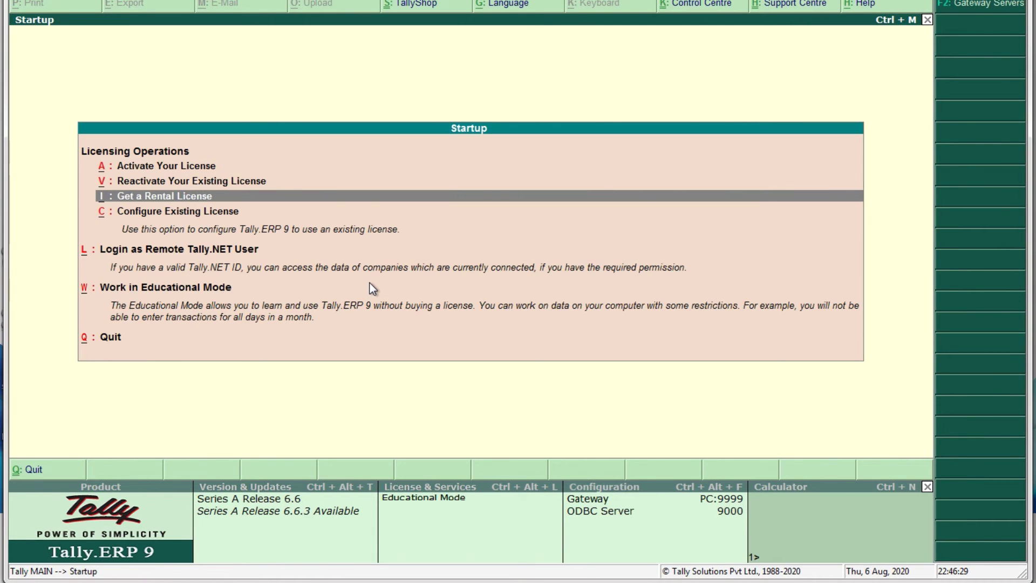
key(Return)
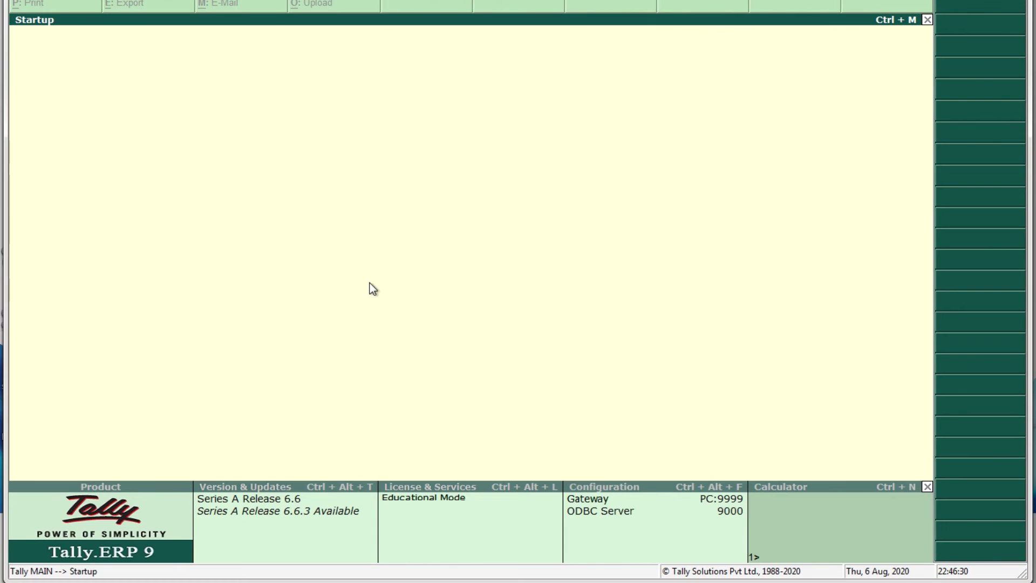
key(Return)
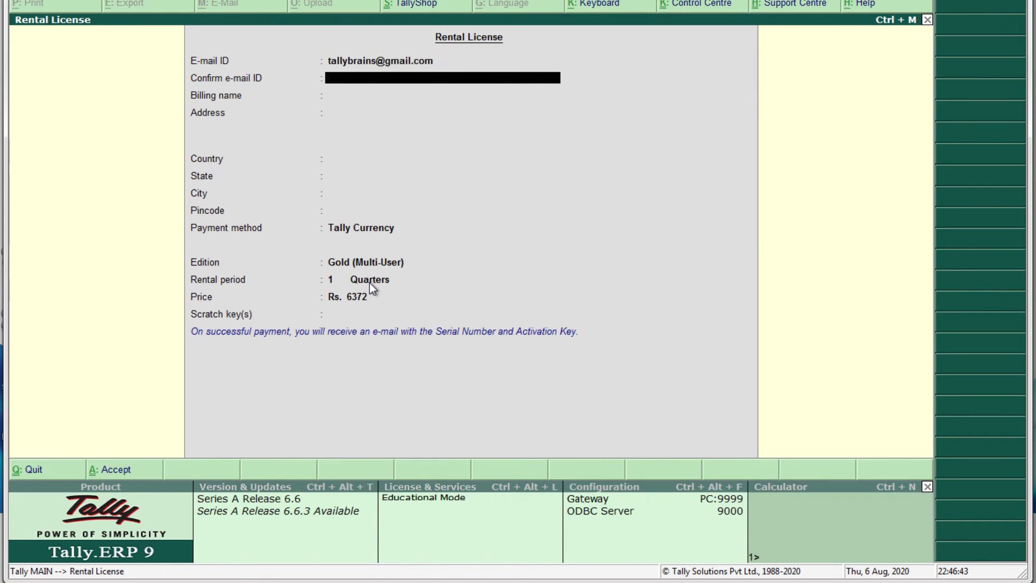
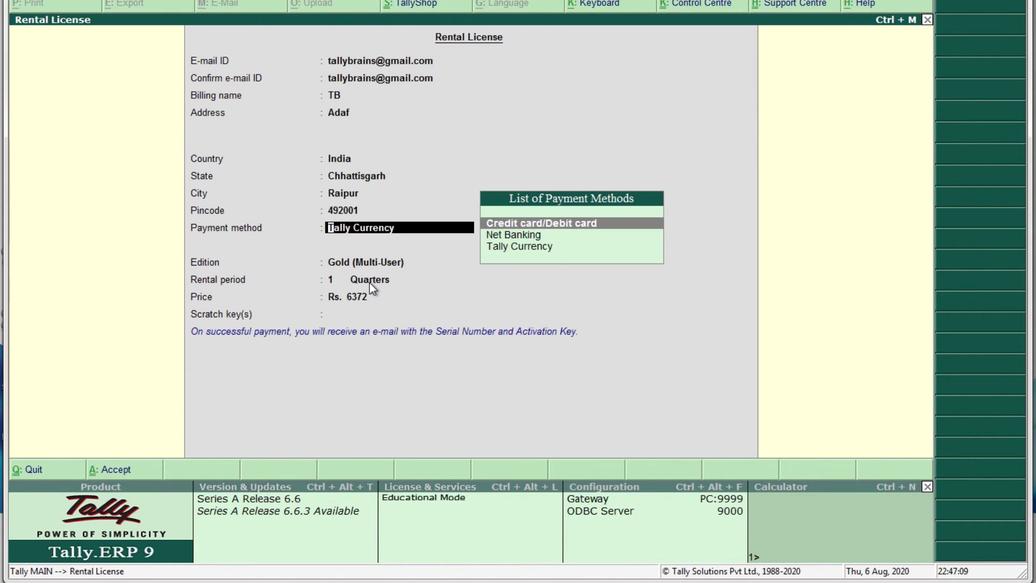
Choose Net Banking via AXIS Bank, leave GSTIN empty, and pick Silver (Single User) for 2 Years
key(Down)
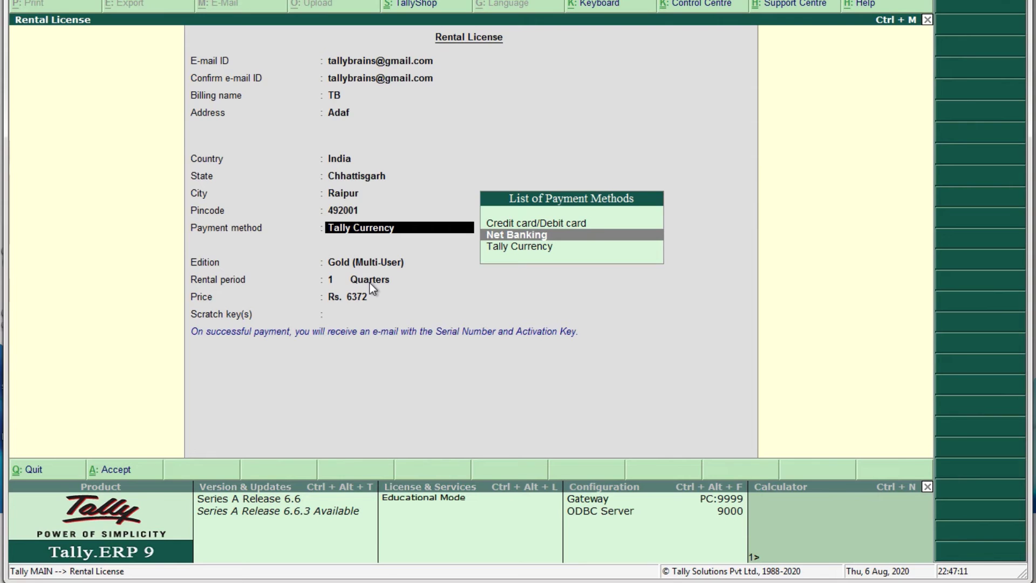
key(Return)
key(Return)
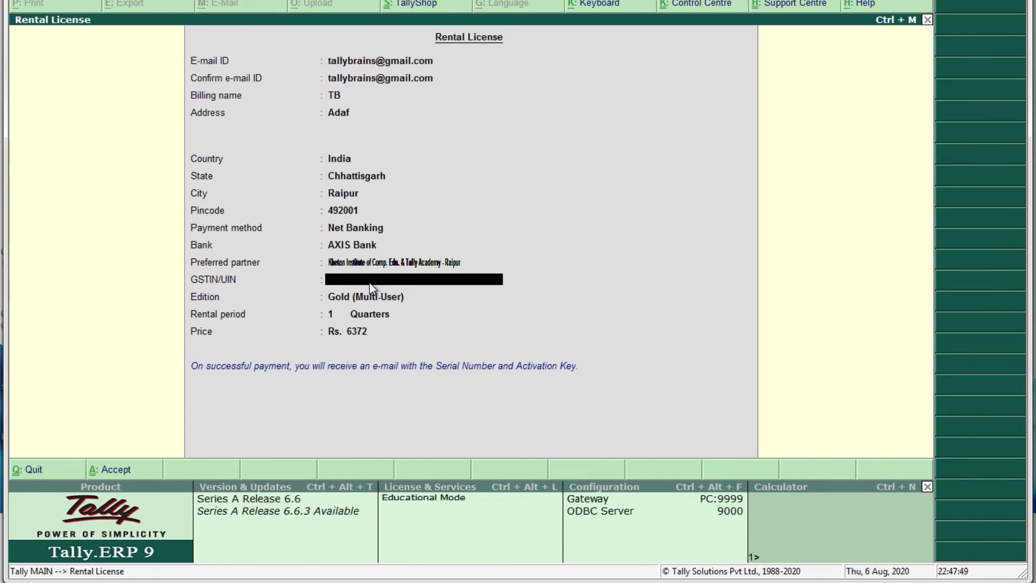
key(Return)
key(Down)
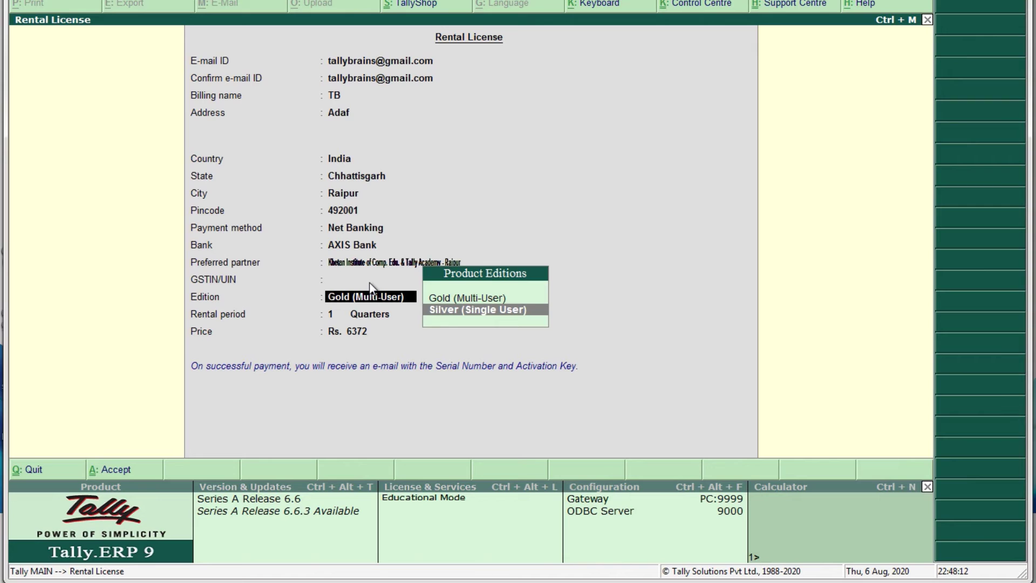
key(Return)
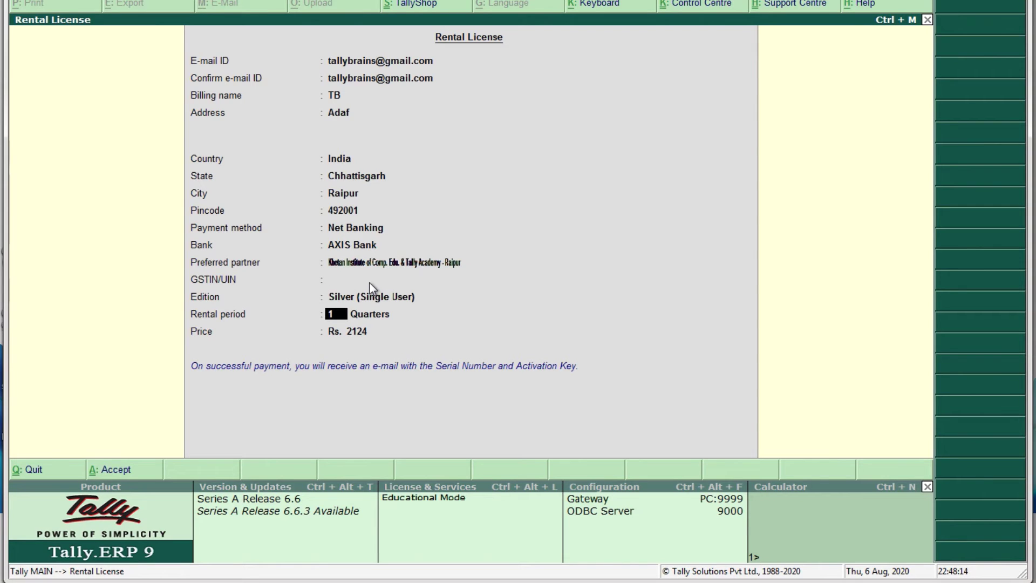
key(Return)
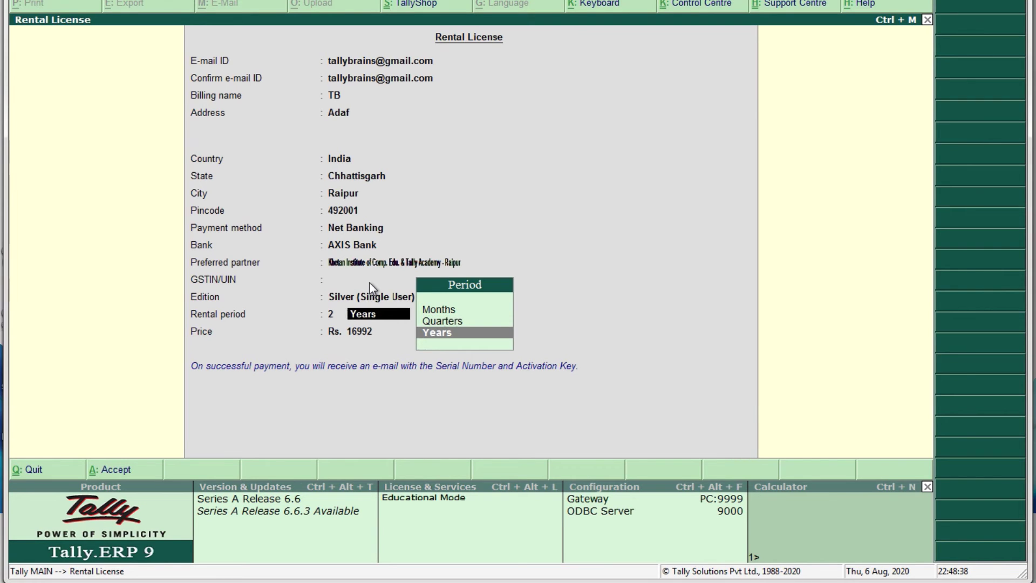
key(Return)
key(Return)
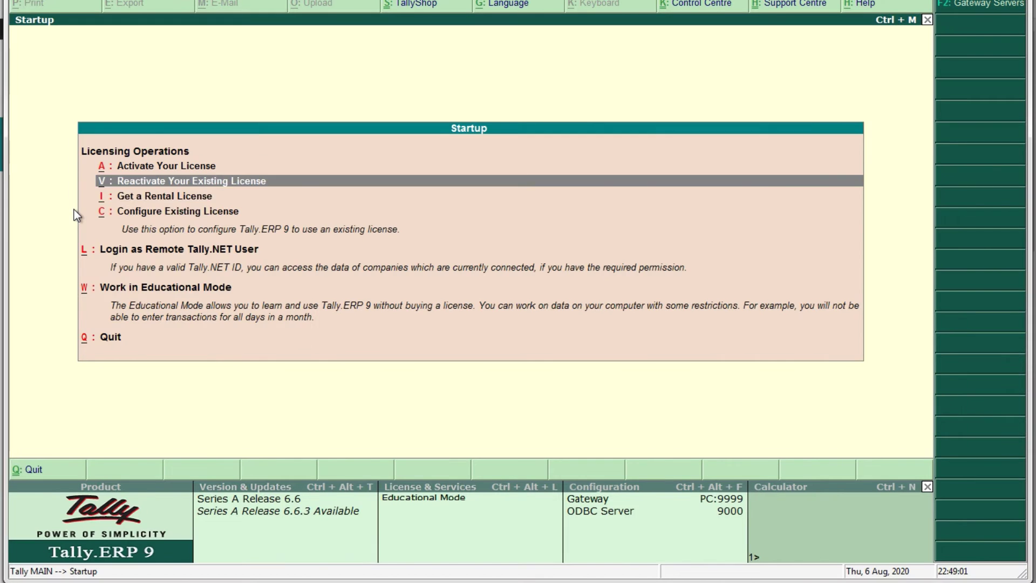
key(Down)
key(Down)
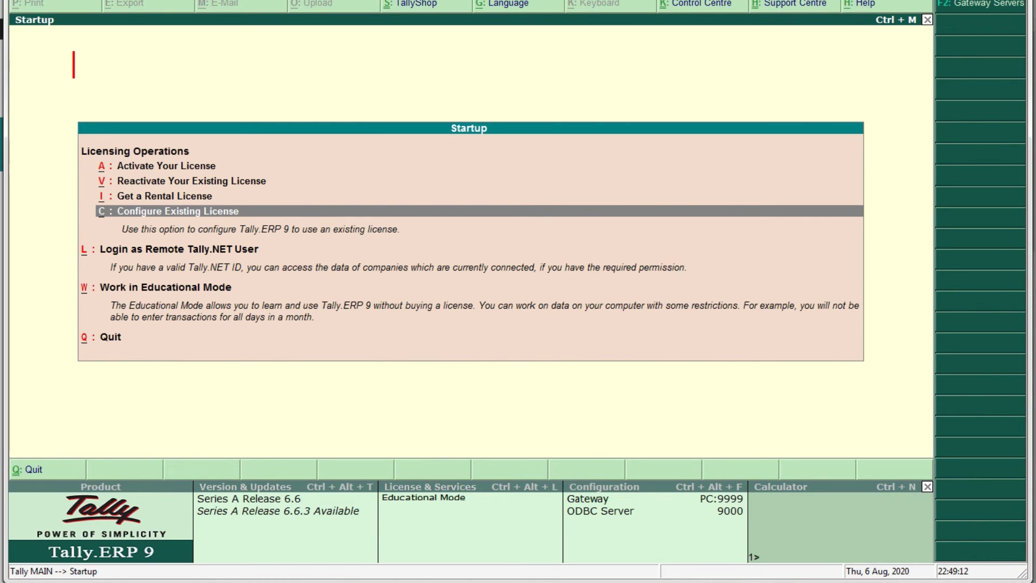
text(Multiuser / Gold - .NET or LAN)
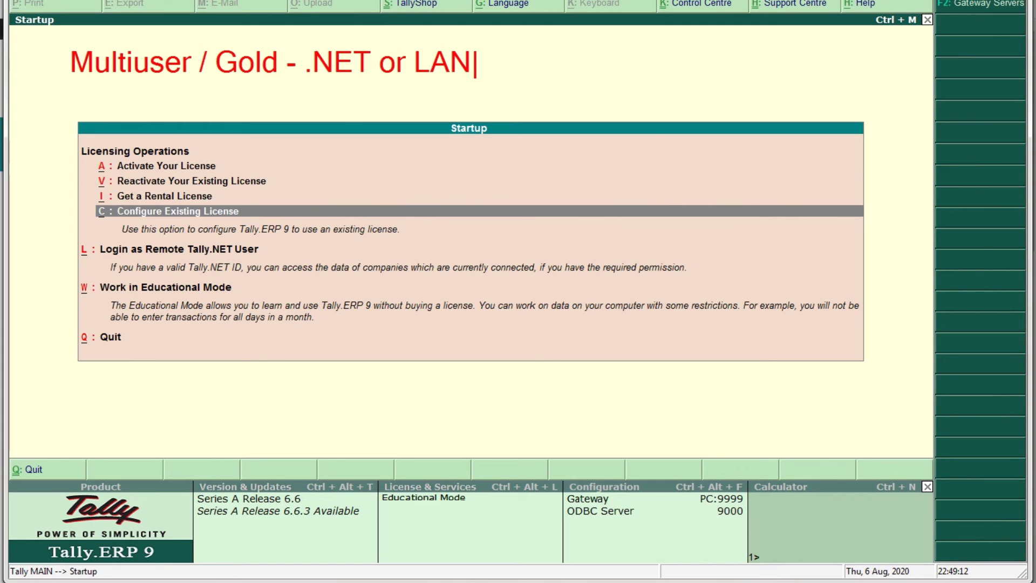
key(Escape)
text(Jio f)
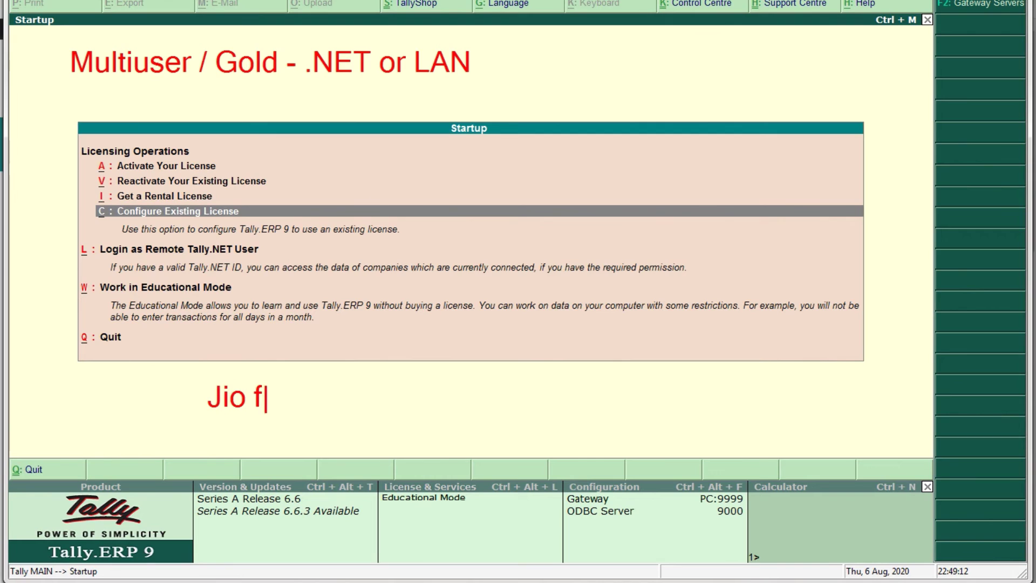
text(ibre)
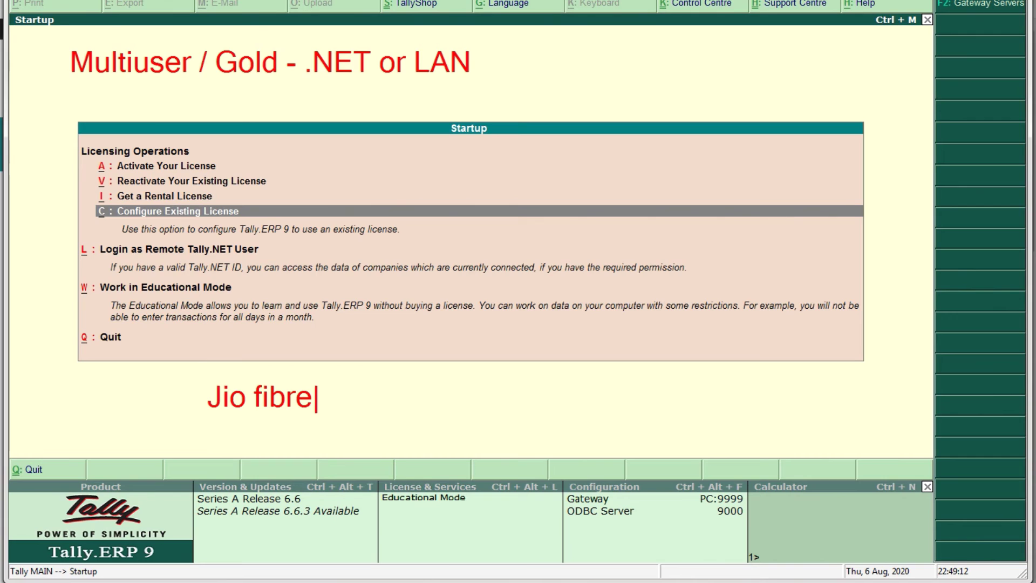
text(-LAN)
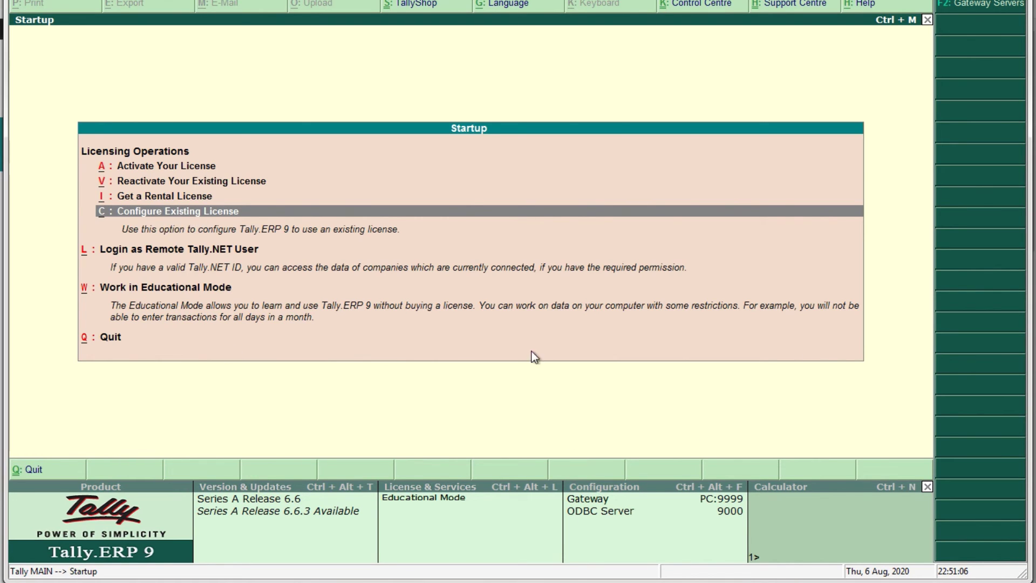
click(158, 215)
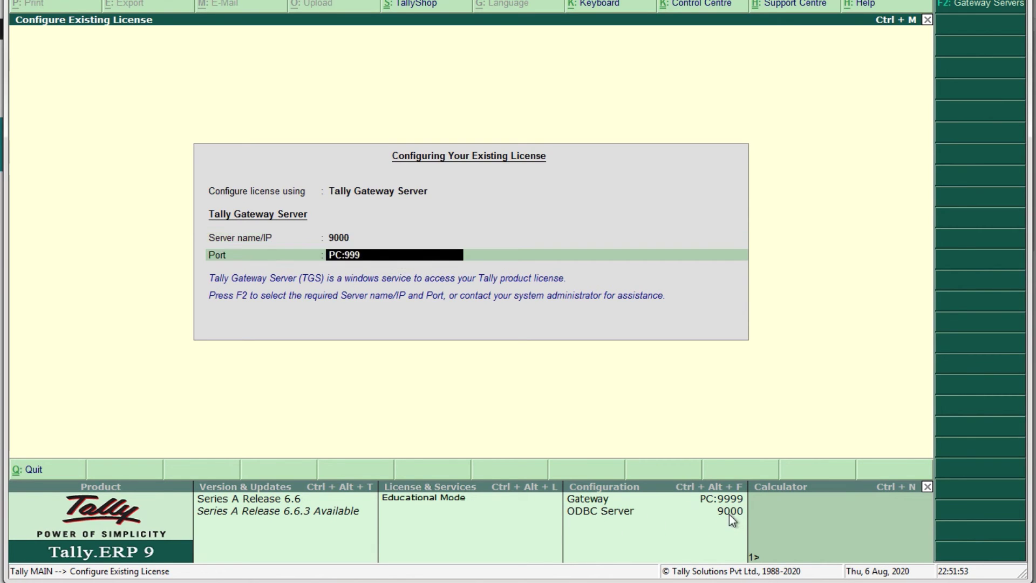
key(Escape)
key(Escape)
key(y)
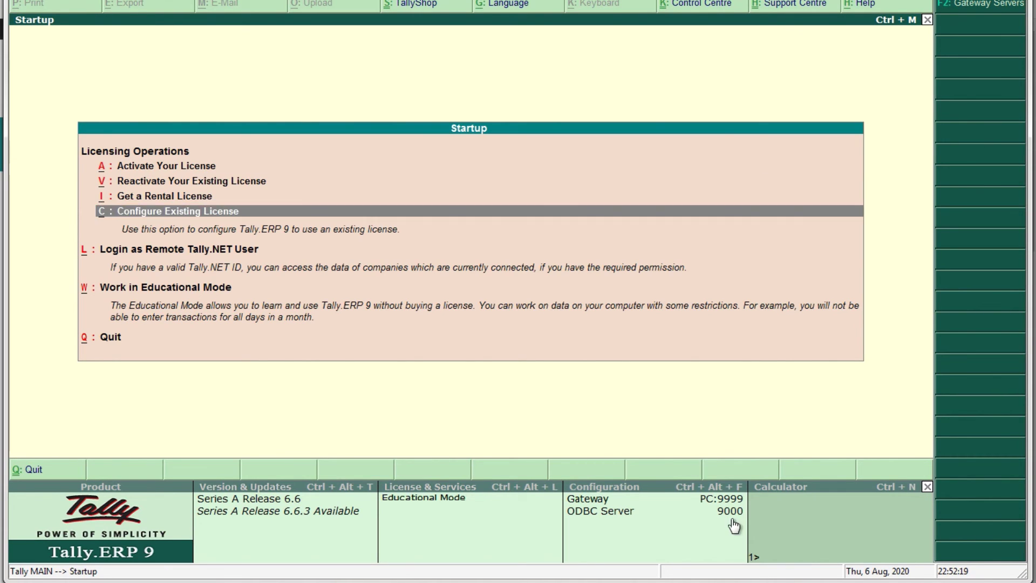
key(Down)
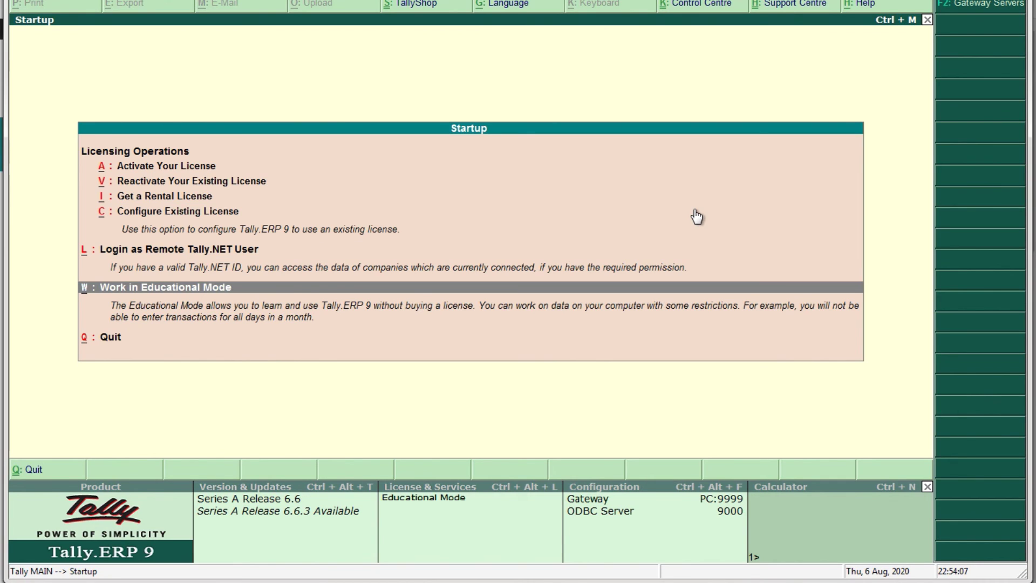
Review the remote-login startup option, then choose Work in Educational Mode to reach Gateway of Tally
key(Up)
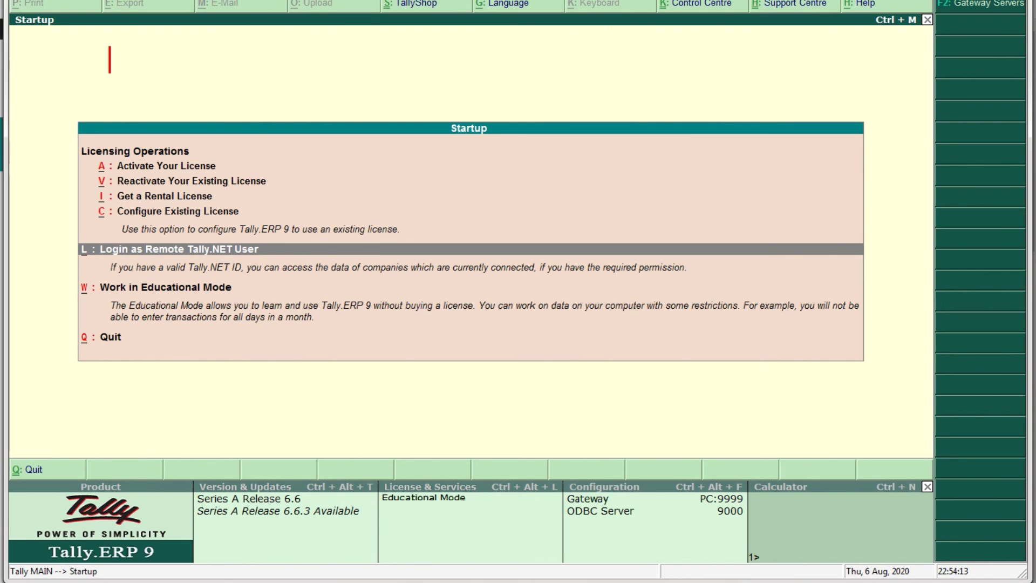
text(1st, 2nd and )
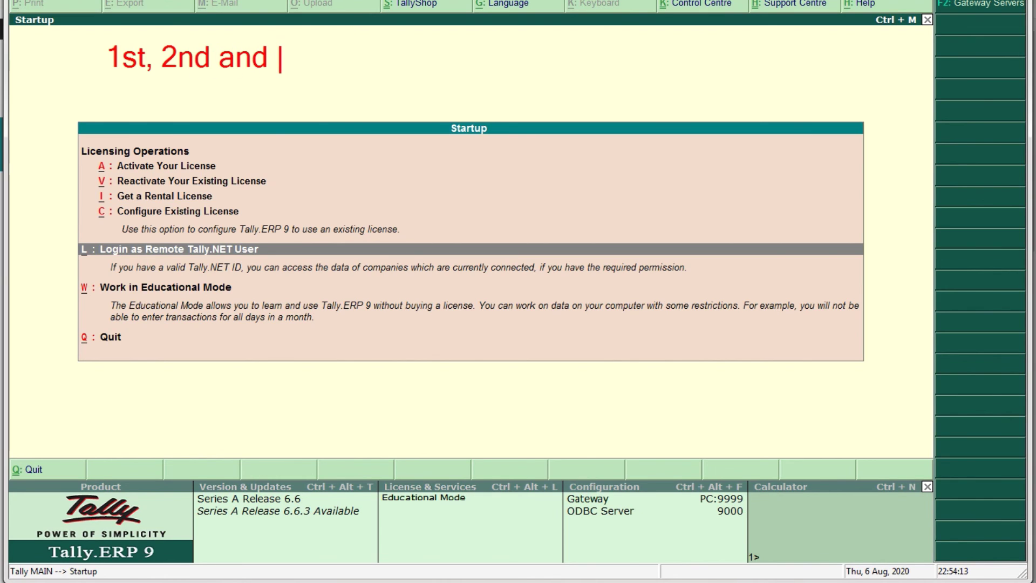
text(31st)
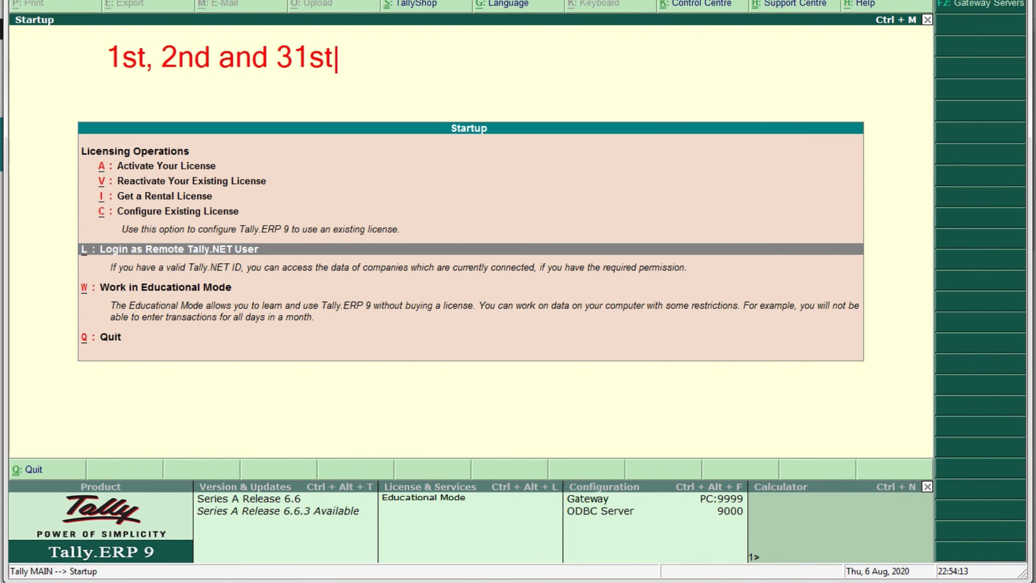
key(Escape)
click(86, 296)
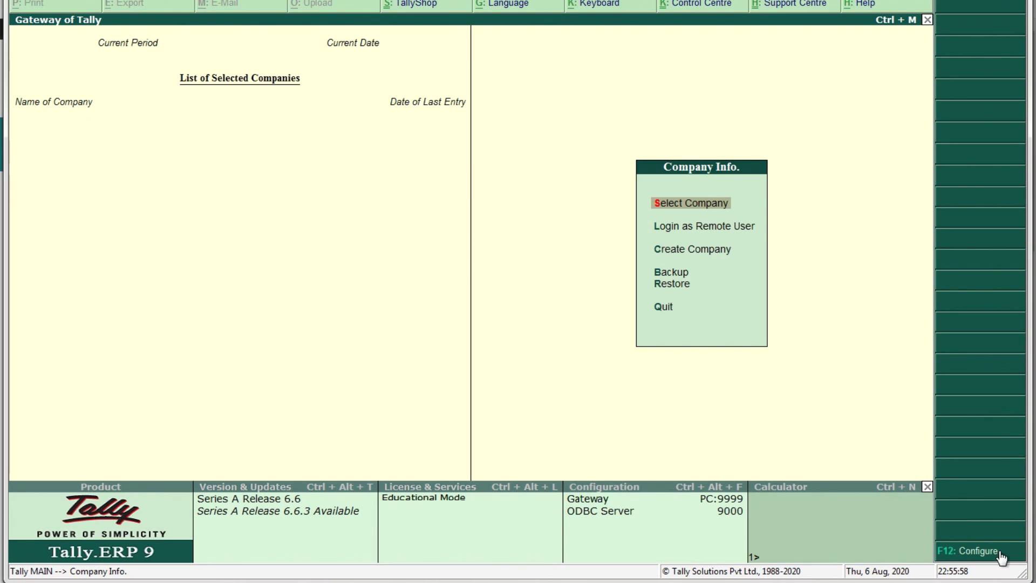
click(953, 556)
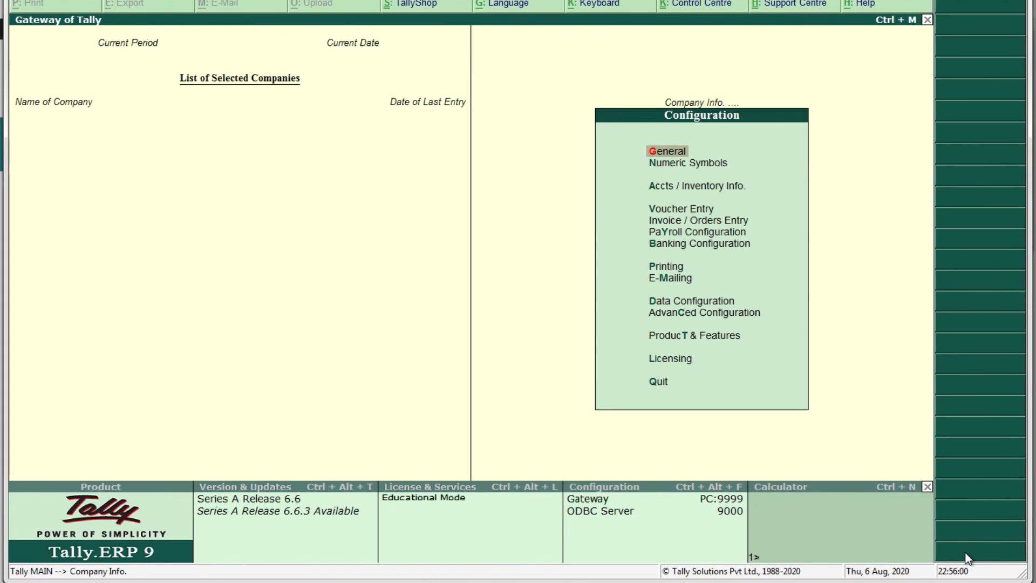
key(Up)
key(Up)
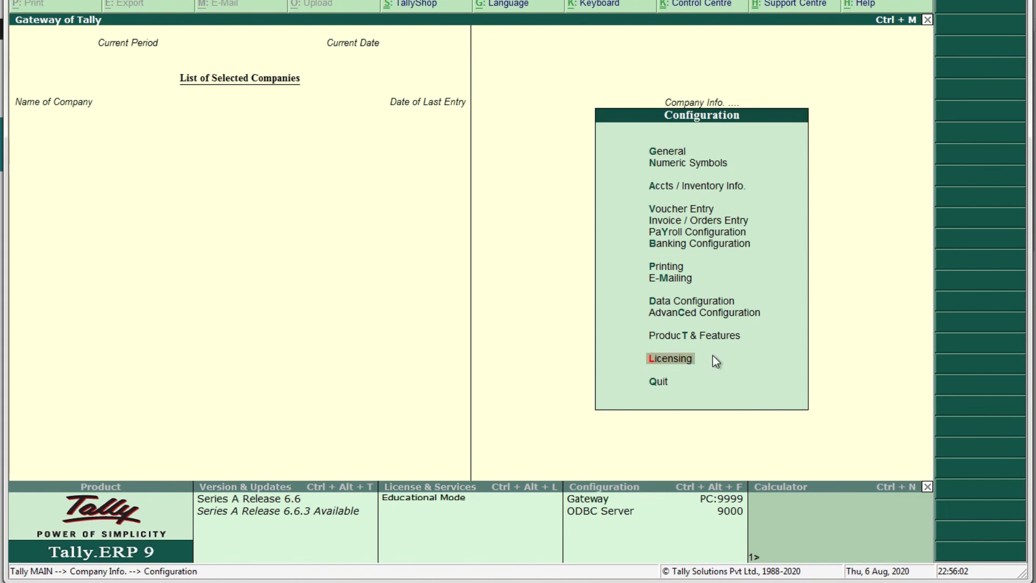
key(Return)
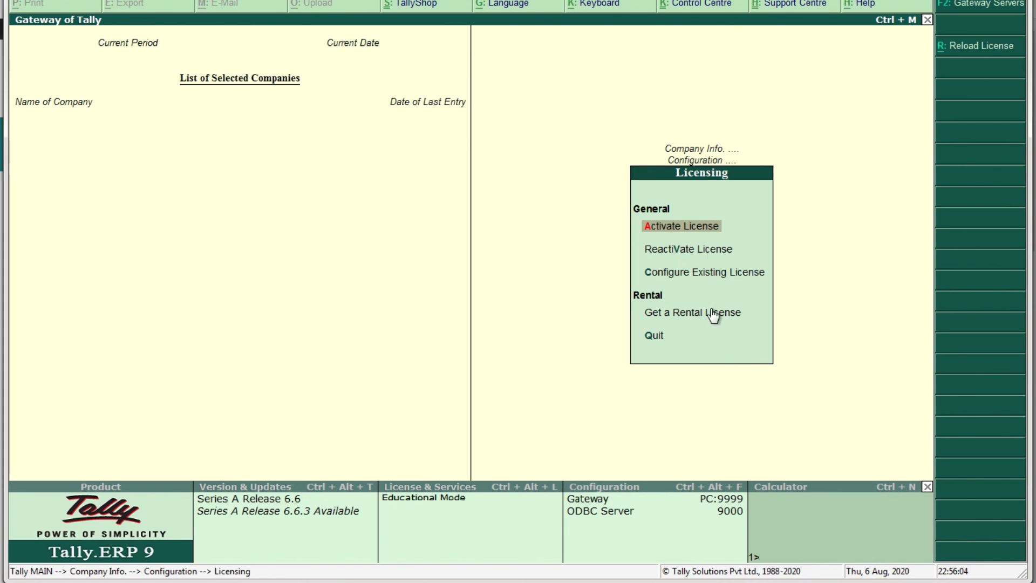
key(Escape)
key(Escape)
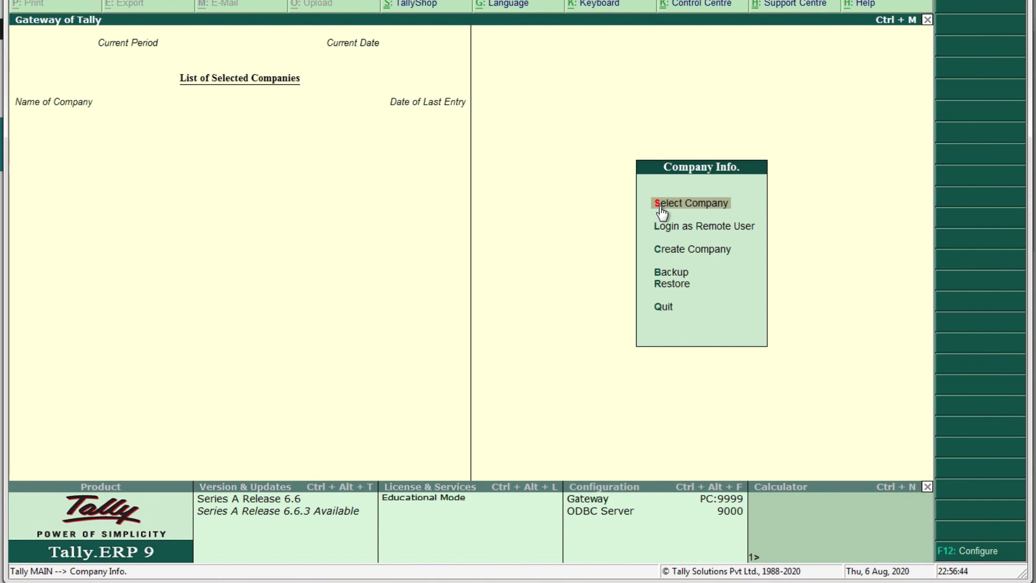
Open Select Company and load Tally Brains Payroll System from the List of Companies
click(659, 210)
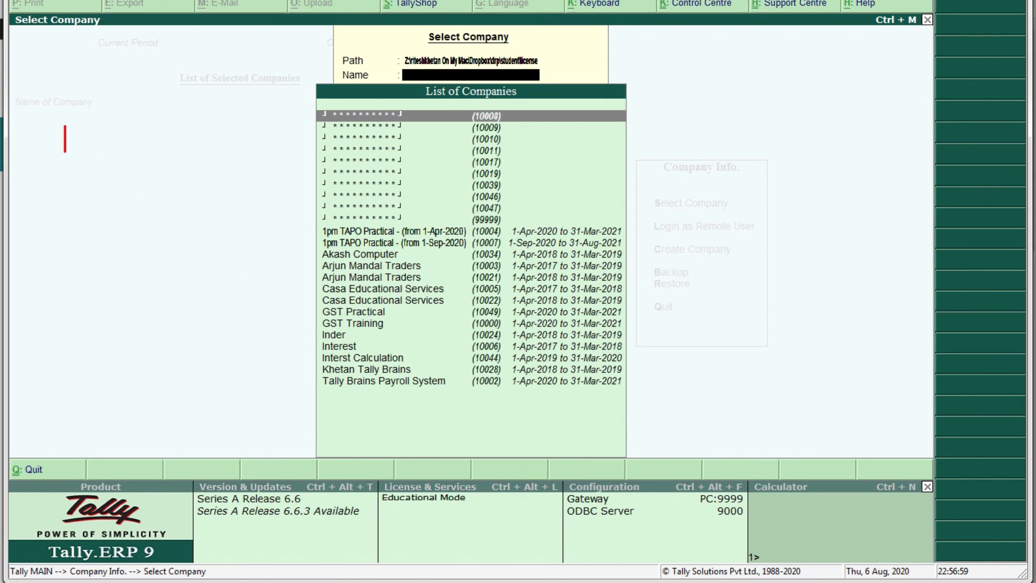
text(Vault Password   )
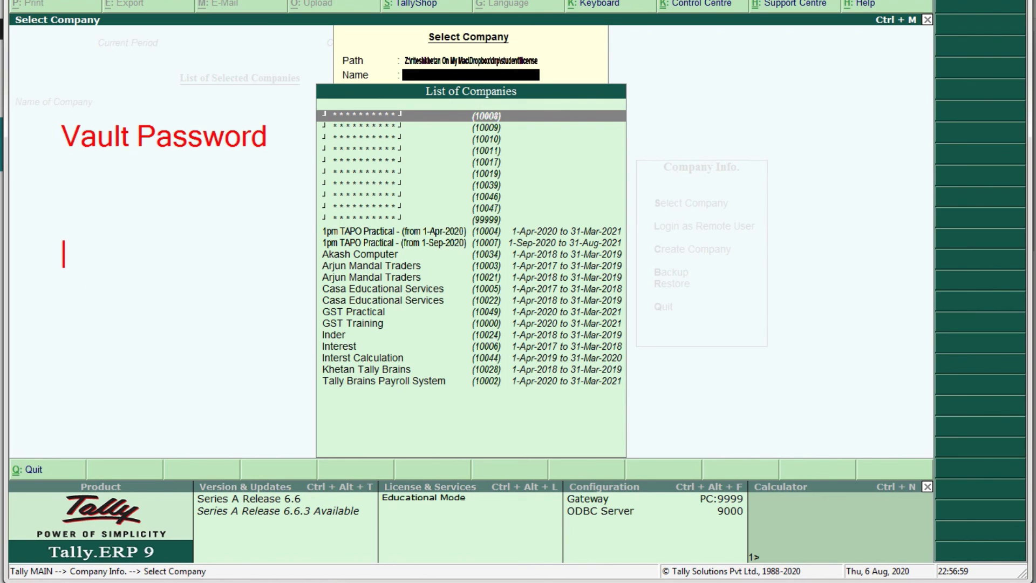
text(user pas)
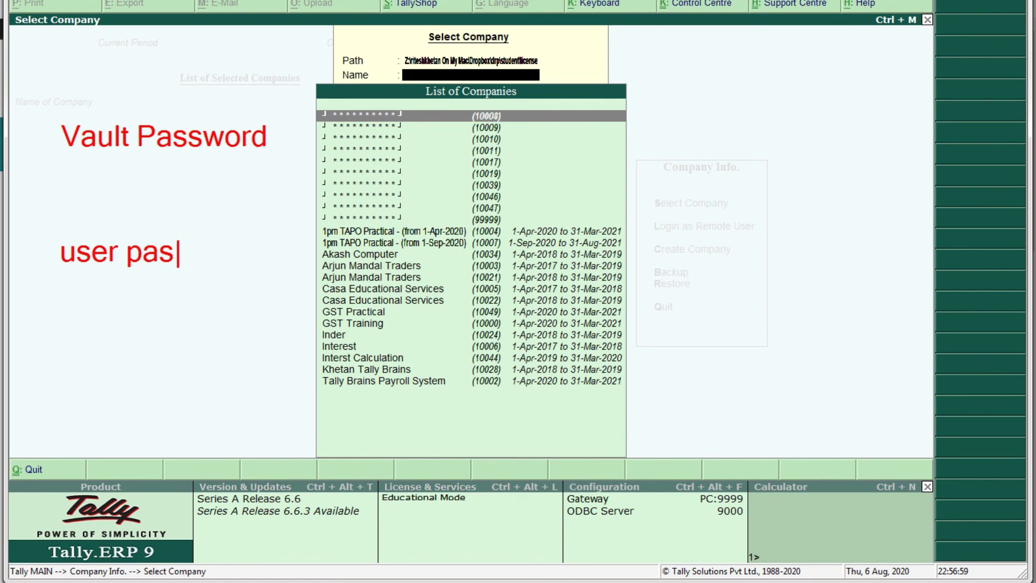
text(sword)
key(Return)
text(or no)
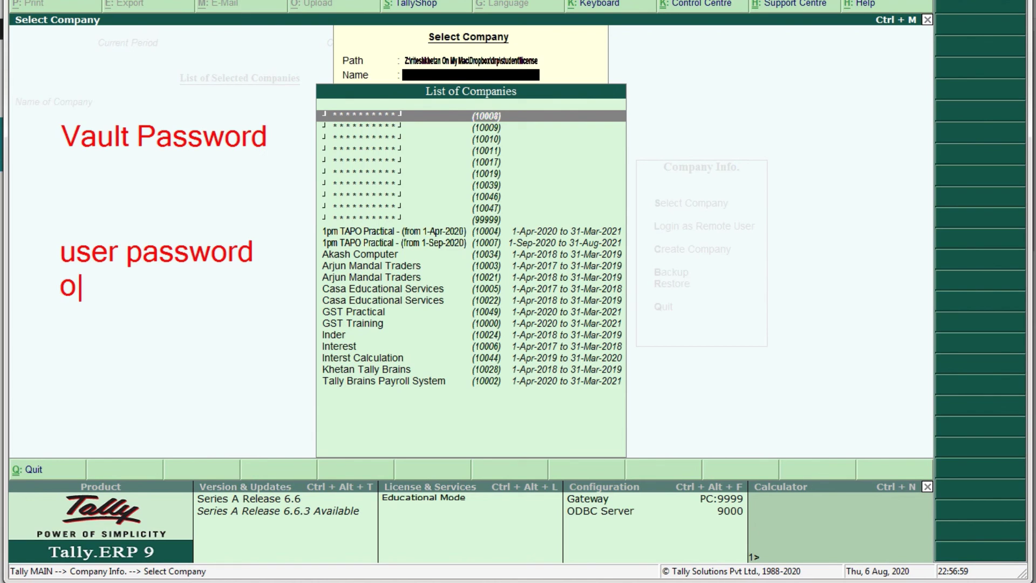
text(t)
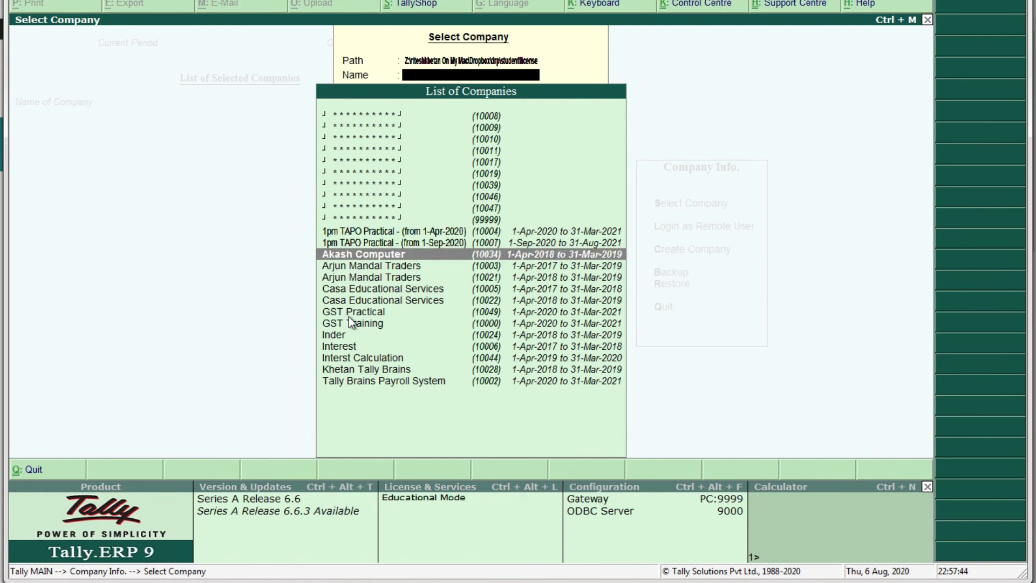
key(Down)
key(Down)
key(Down)
key(Down)
key(Down)
key(Down)
key(Down)
key(Down)
key(Down)
key(Down)
key(Down)
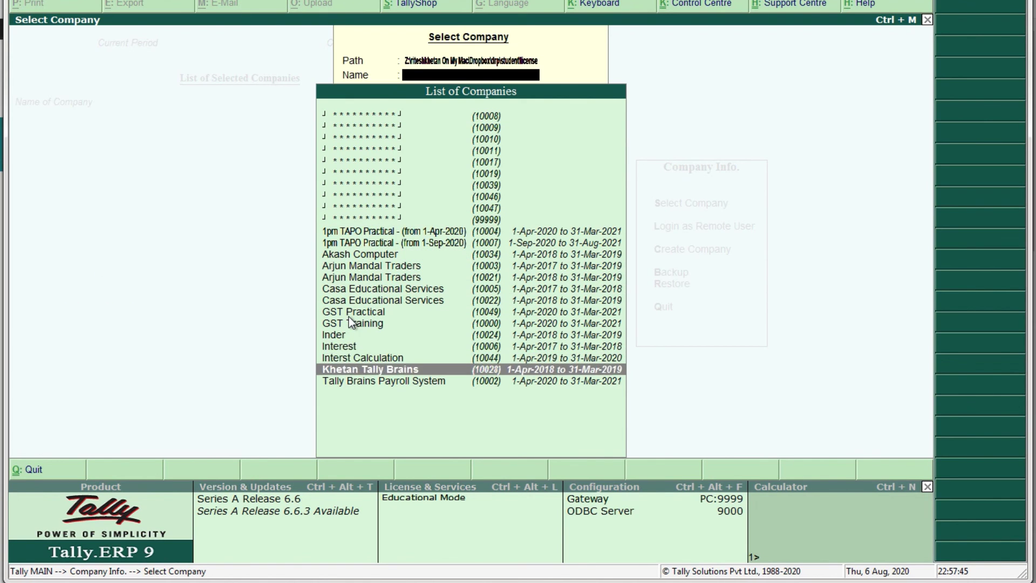
key(Return)
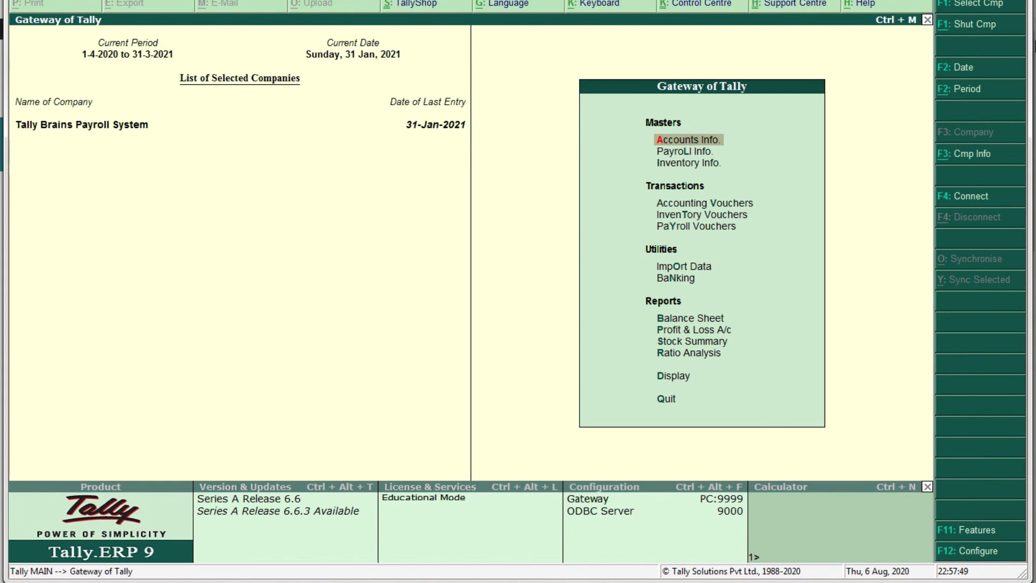
Shut Tally Brains Payroll System, then reload it by filtering the company list with 'Pay'
click(973, 30)
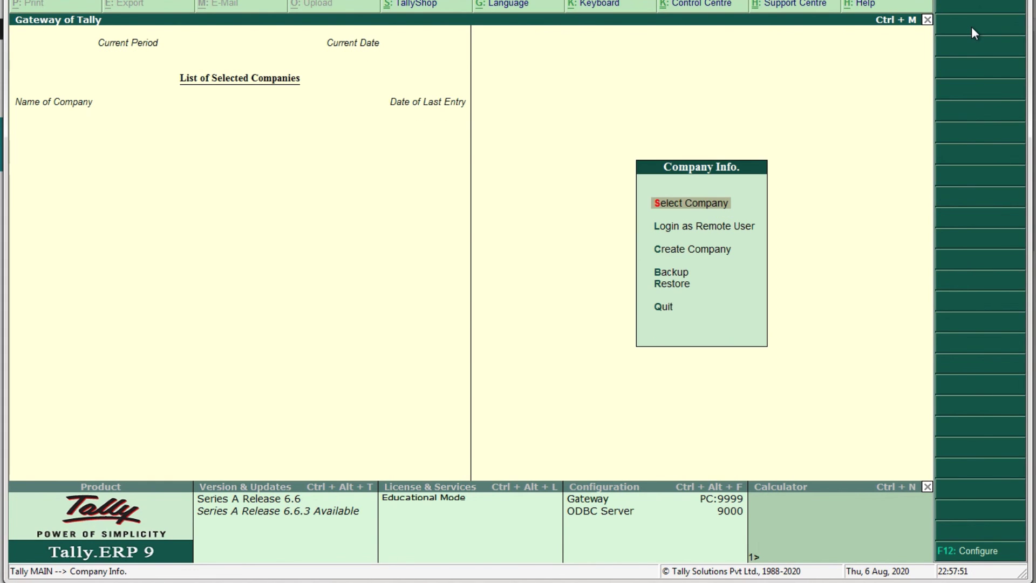
key(Return)
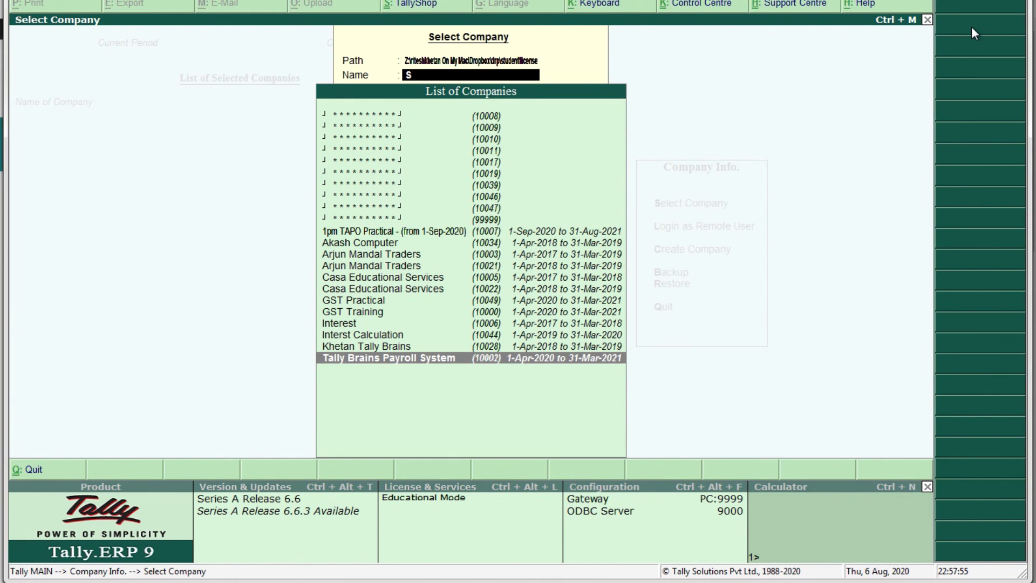
key(BackSpace)
key(Escape)
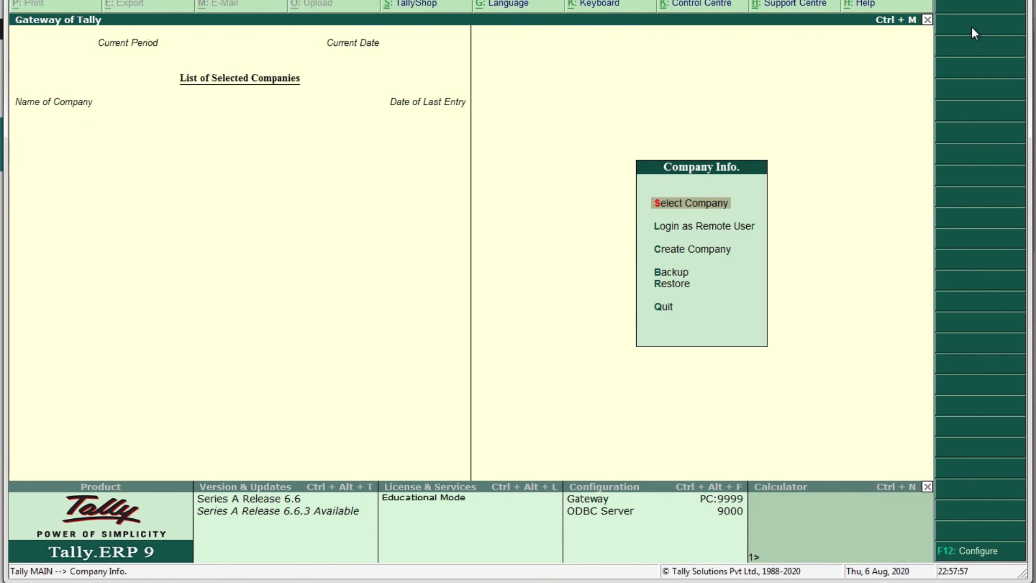
key(Return)
text(Pay)
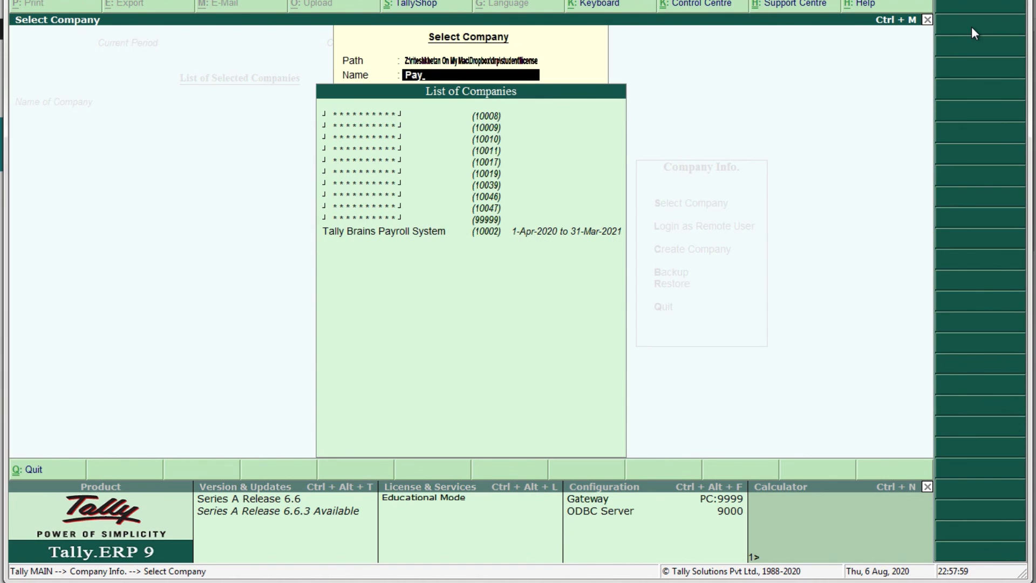
key(Return)
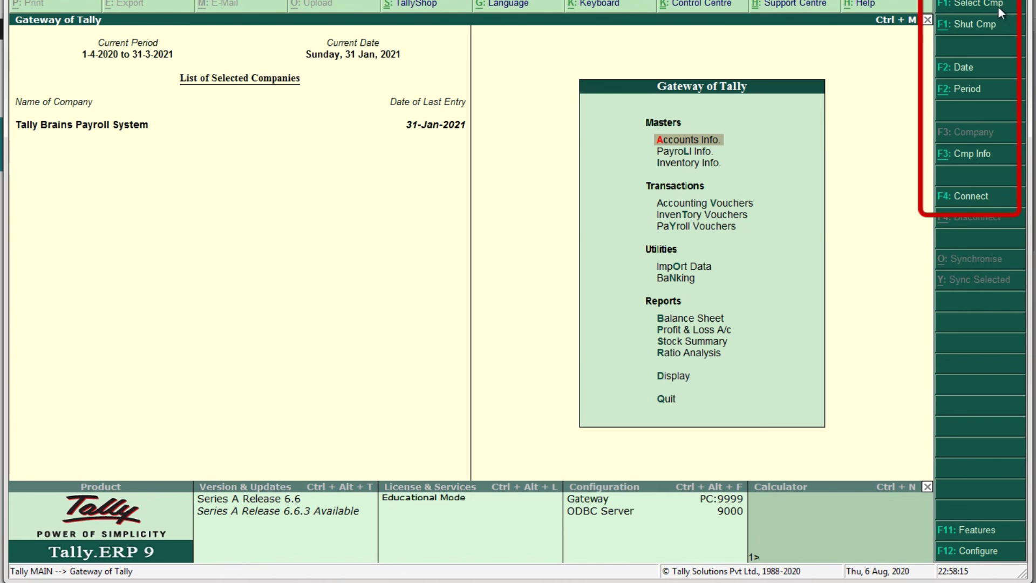
Load Akash Computer as well, then point out the remote-user login and Create Company options
click(969, 3)
key(Down)
key(Down)
key(Down)
key(Down)
key(Down)
key(Down)
key(Down)
key(Down)
key(Down)
key(Down)
key(Down)
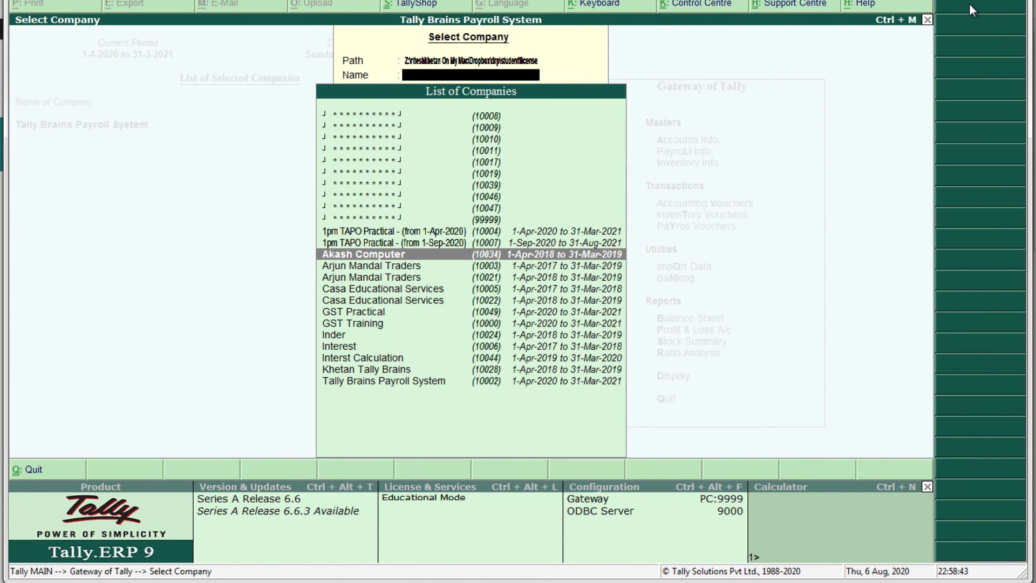
key(Return)
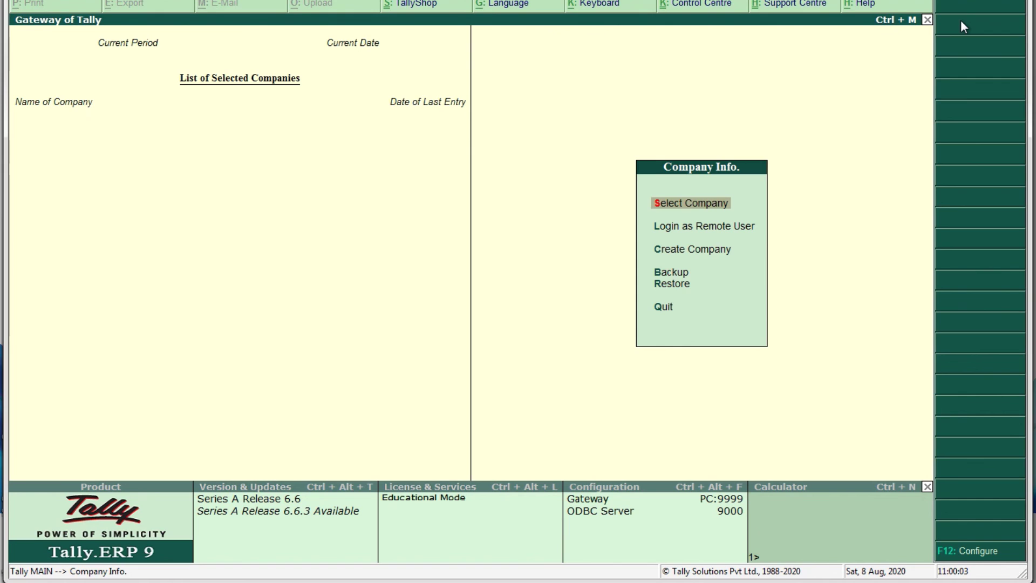
key(Down)
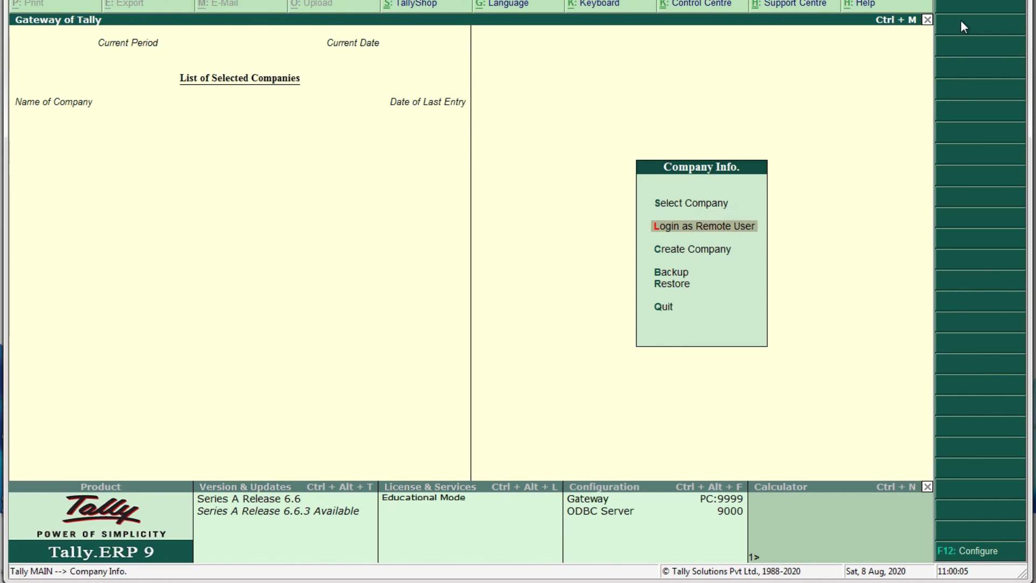
key(Down)
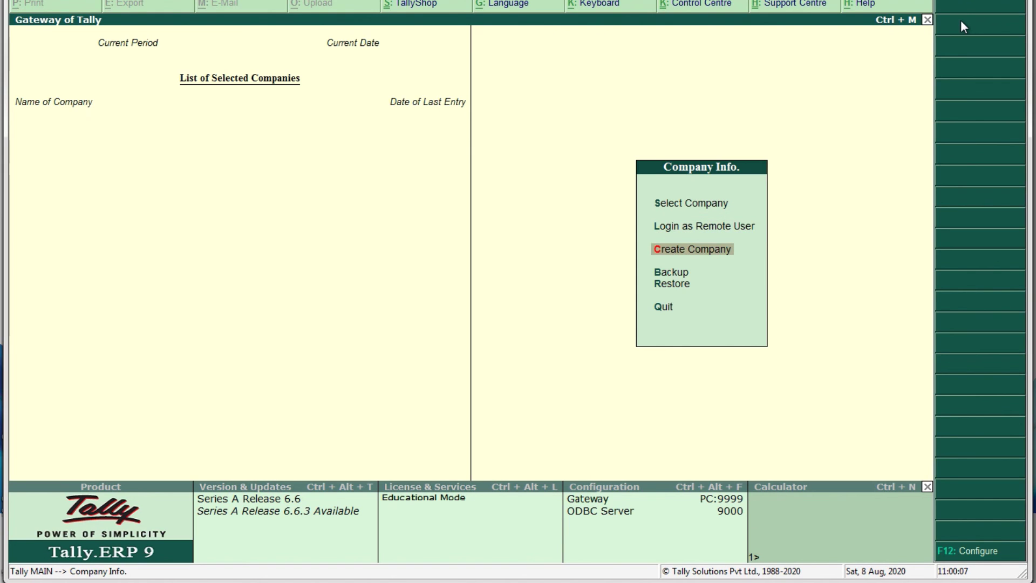
key(Up)
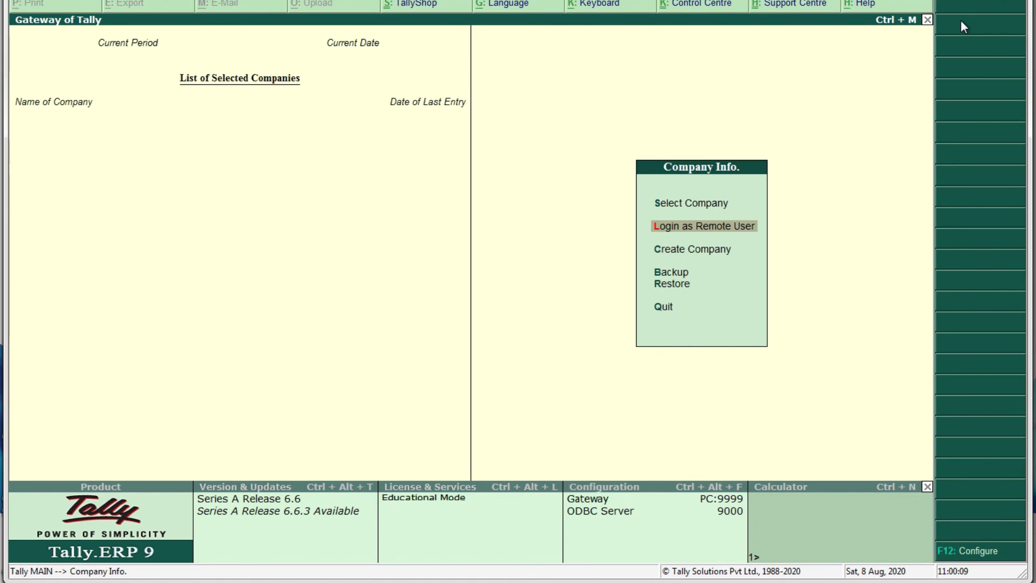
key(Down)
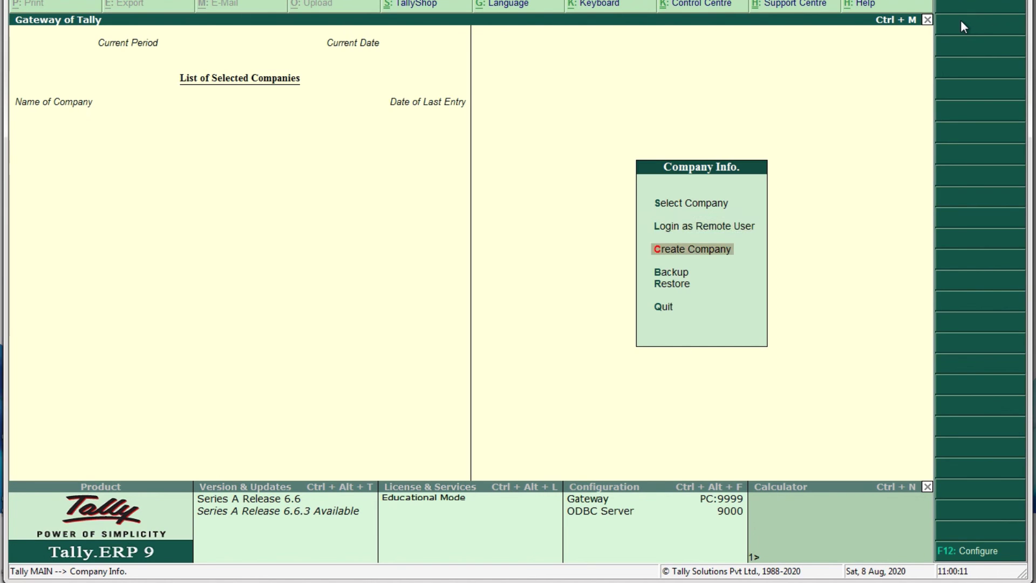